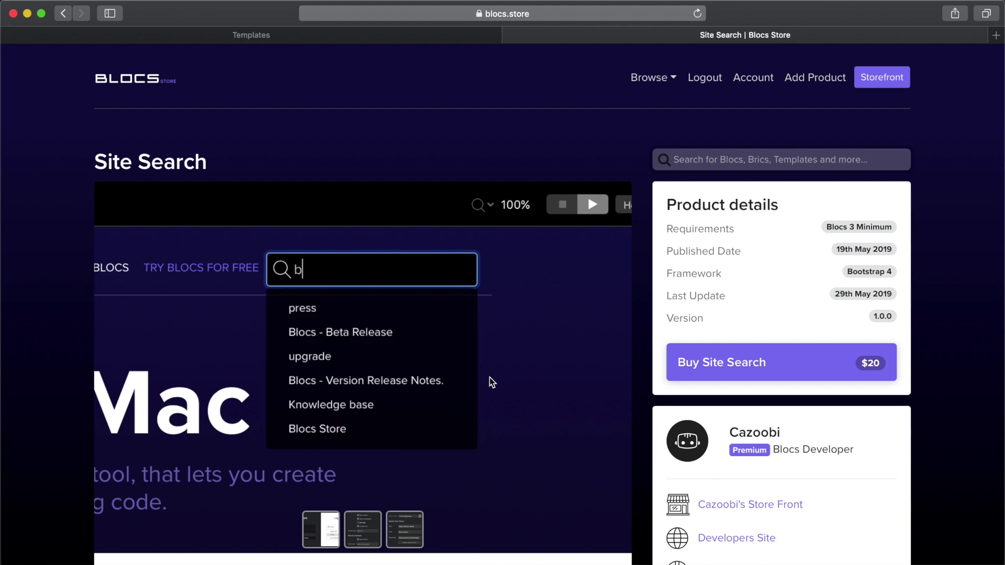
- From the Site Search folder in Finder, open Site Search Exclude.bex with Blocs 3
key(super+Tab)
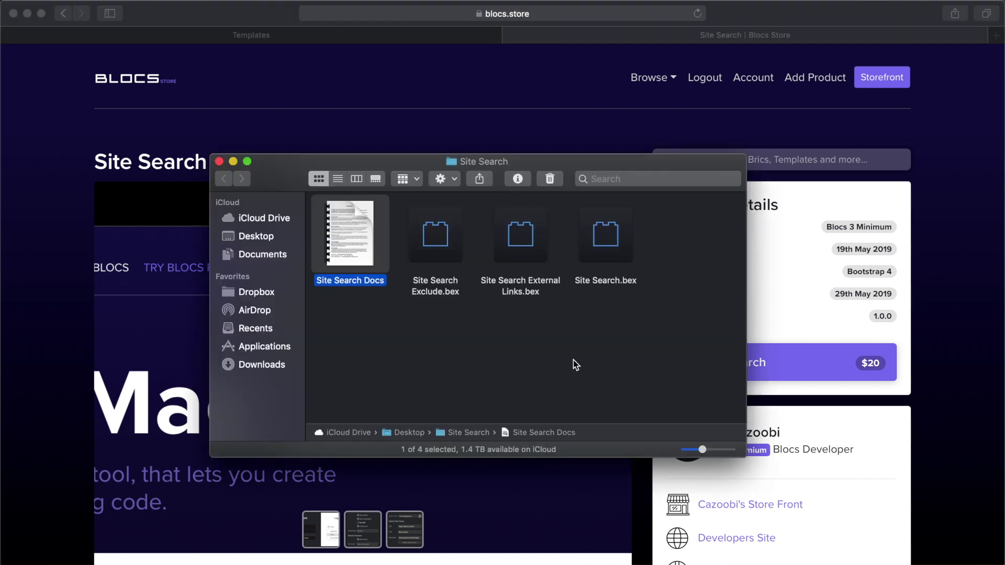
mouse_move(364, 221)
click(366, 379)
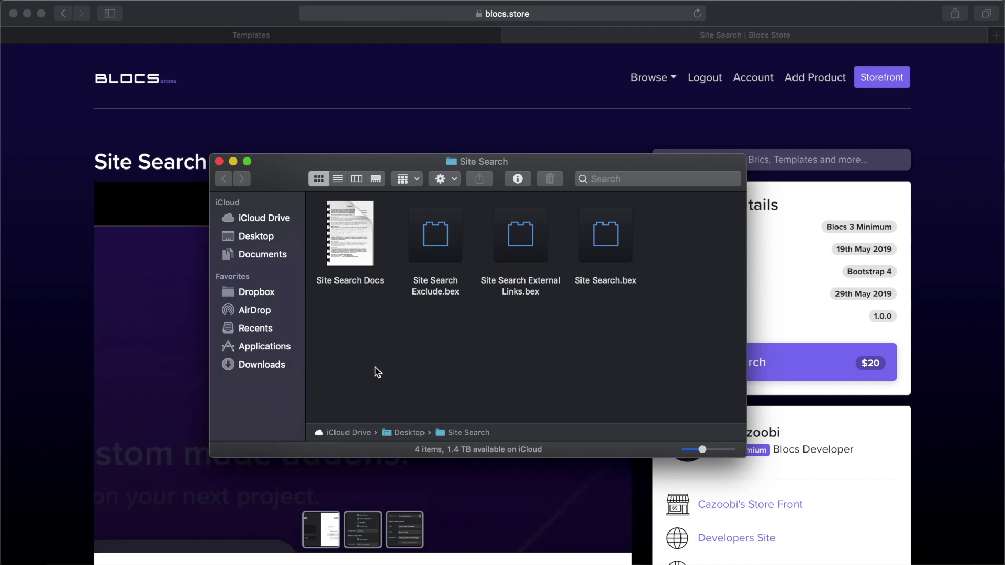
drag(417, 341, 665, 225)
click(646, 328)
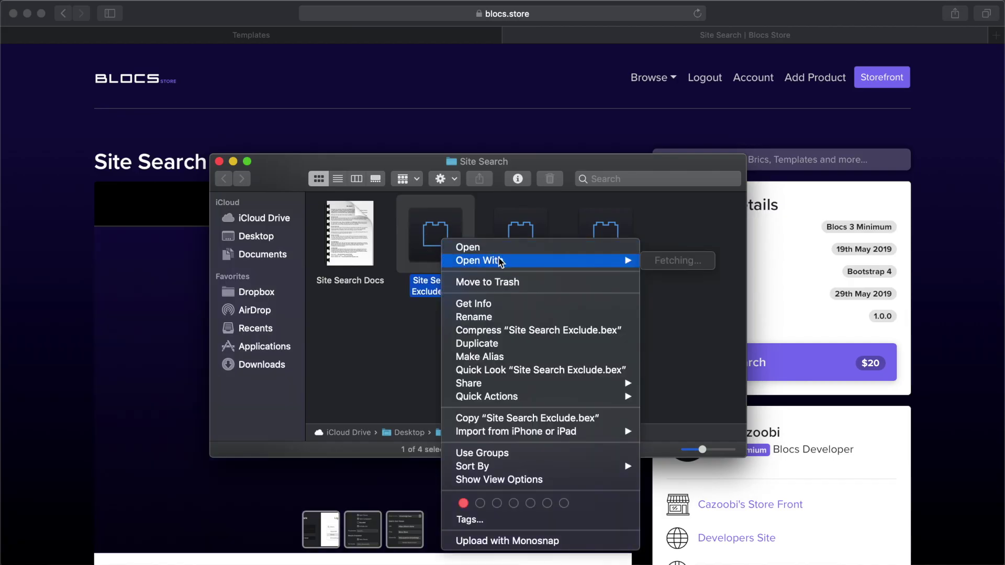
mouse_move(504, 261)
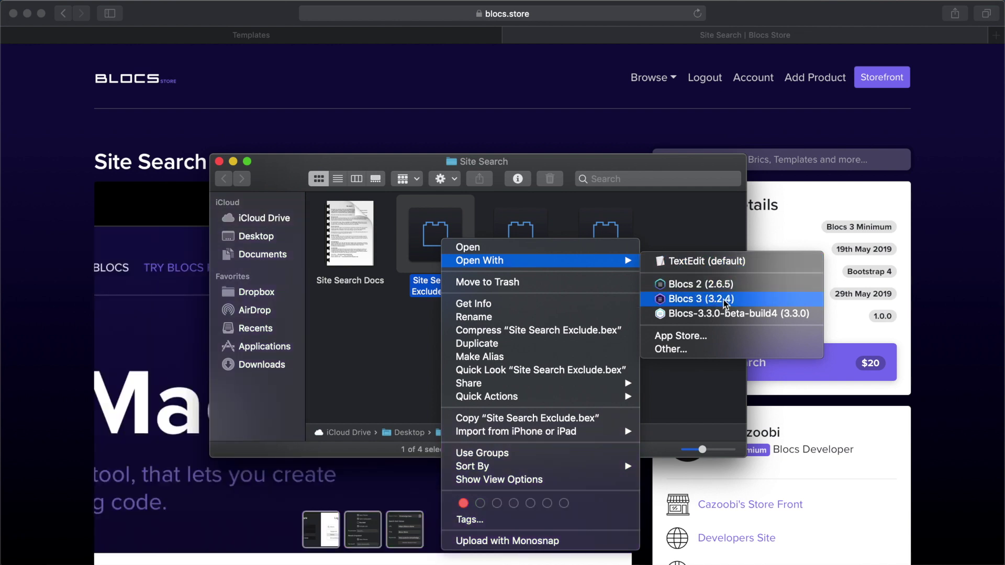
click(757, 298)
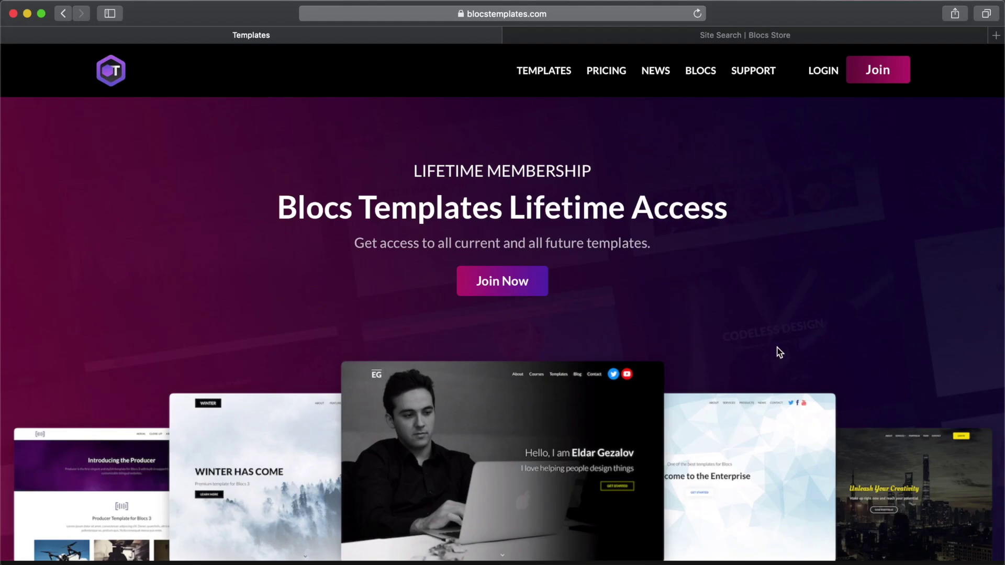
- Scroll the live blocstemplates.com page in Safari down to the Templates Library section
scroll(880, 243, down, 10)
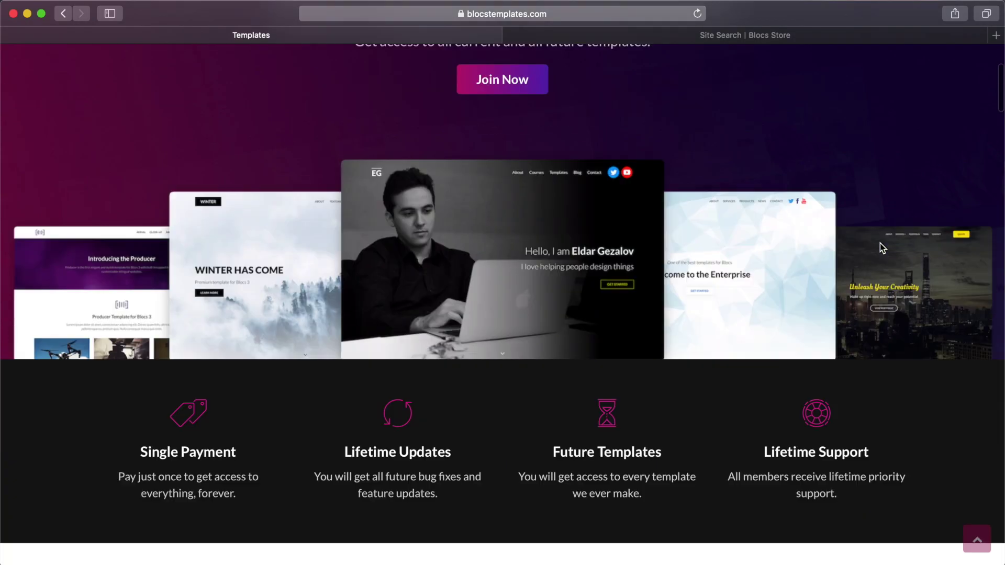
scroll(880, 242, down, 13)
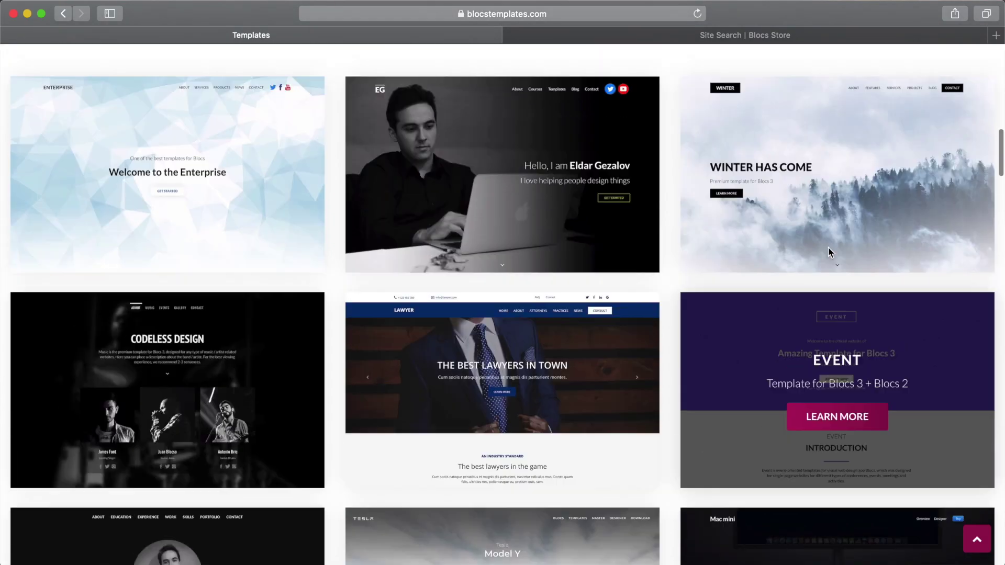
scroll(828, 247, up, 5)
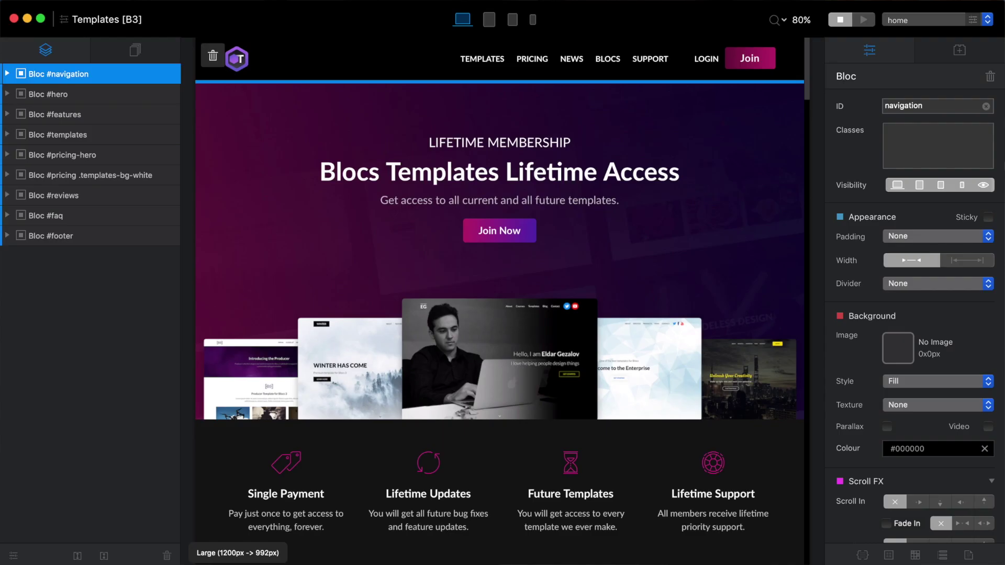
- Duplicate the Templates Library heading row and delete the H1 and H4 headings from the copy
scroll(671, 259, down, 10)
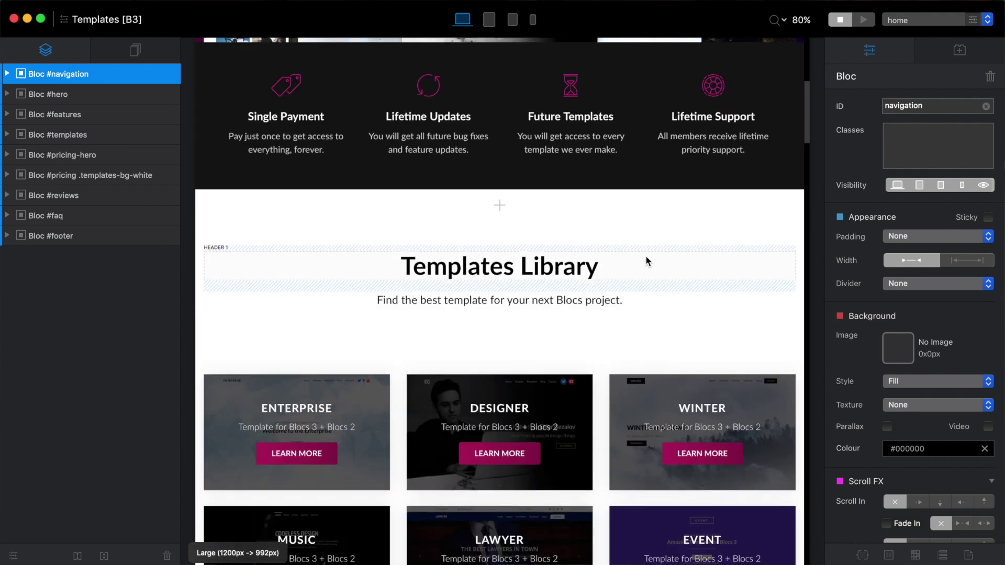
scroll(471, 269, down, 1)
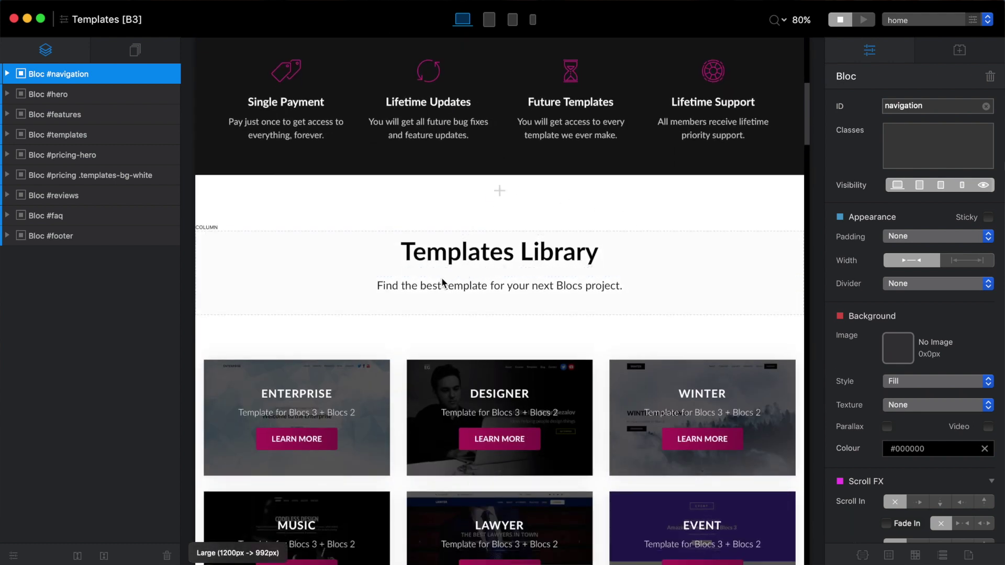
click(496, 291)
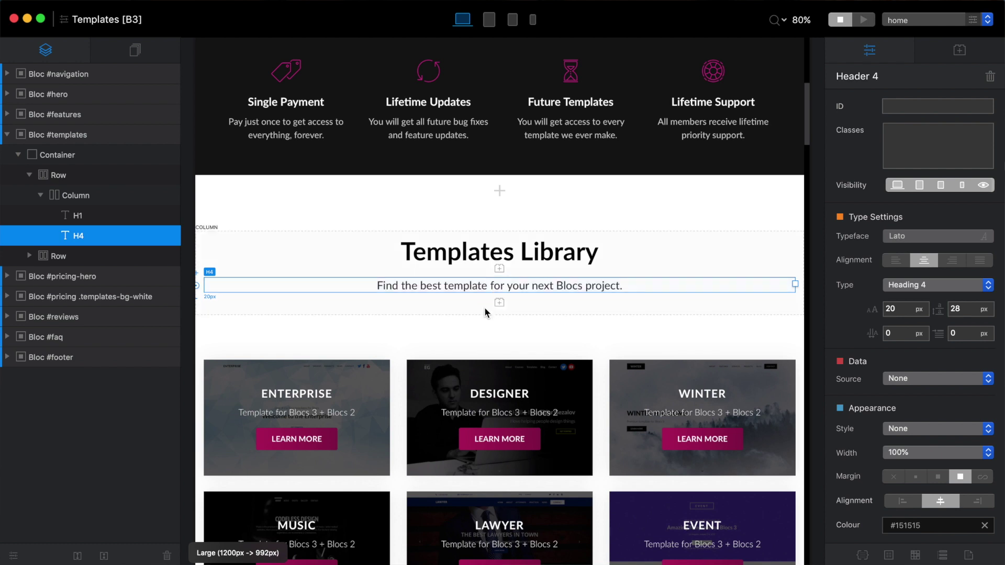
click(79, 176)
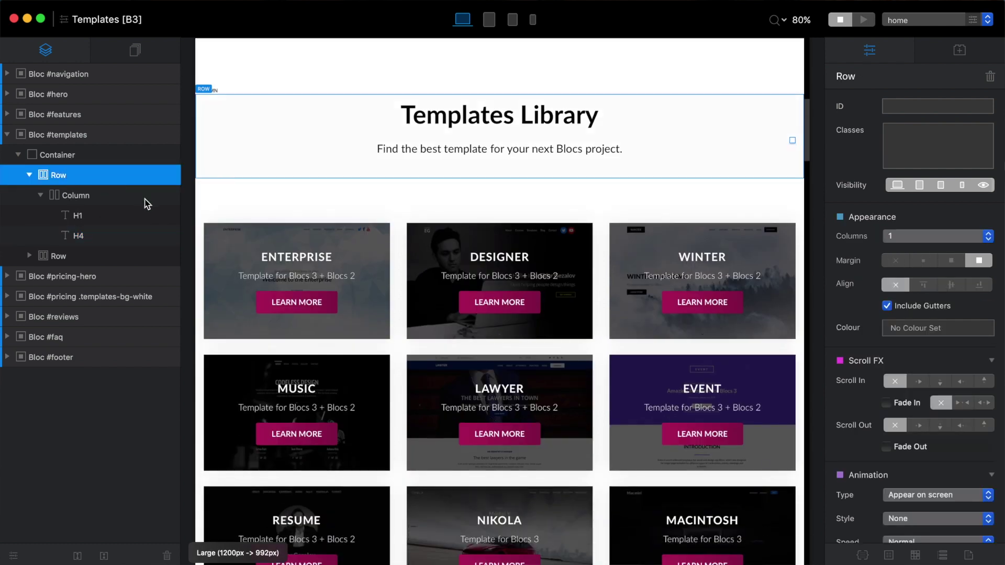
key(super+d)
click(495, 244)
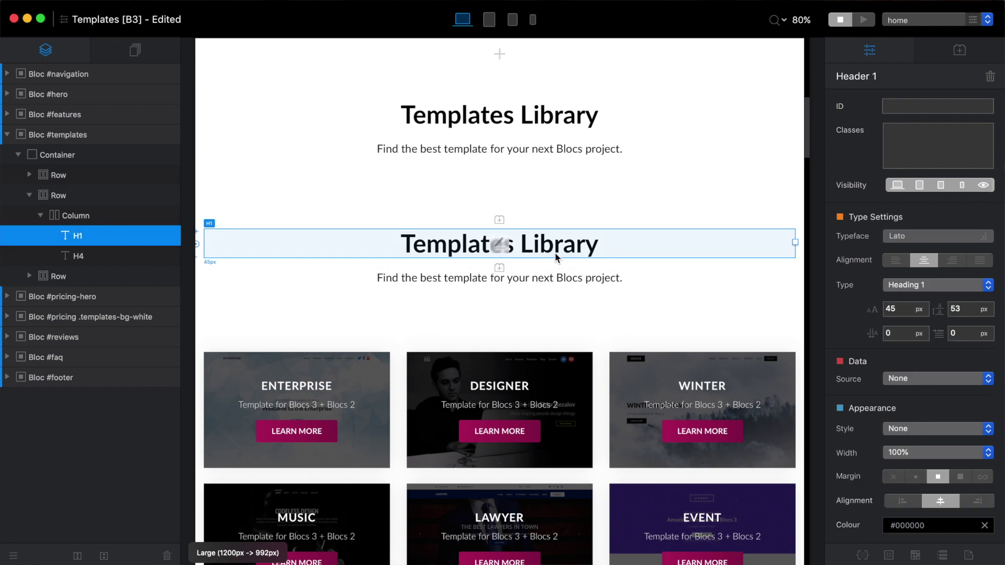
key(Delete)
key(Delete)
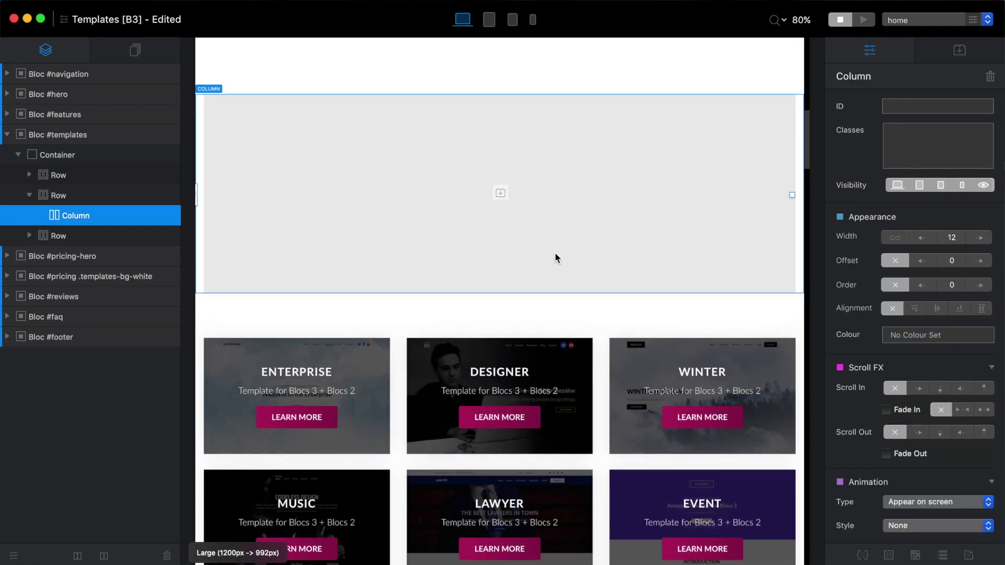
scroll(556, 257, up, 3)
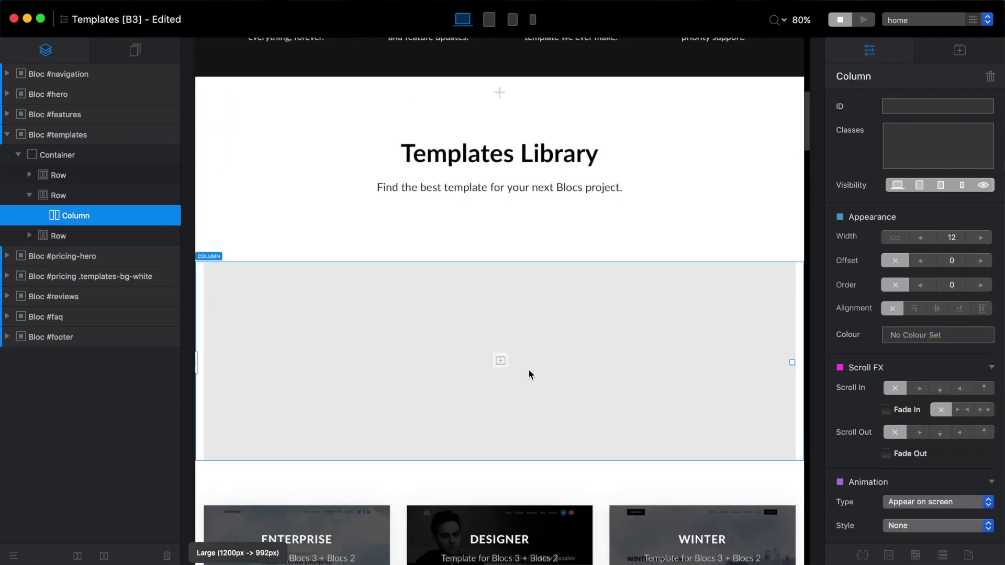
click(501, 361)
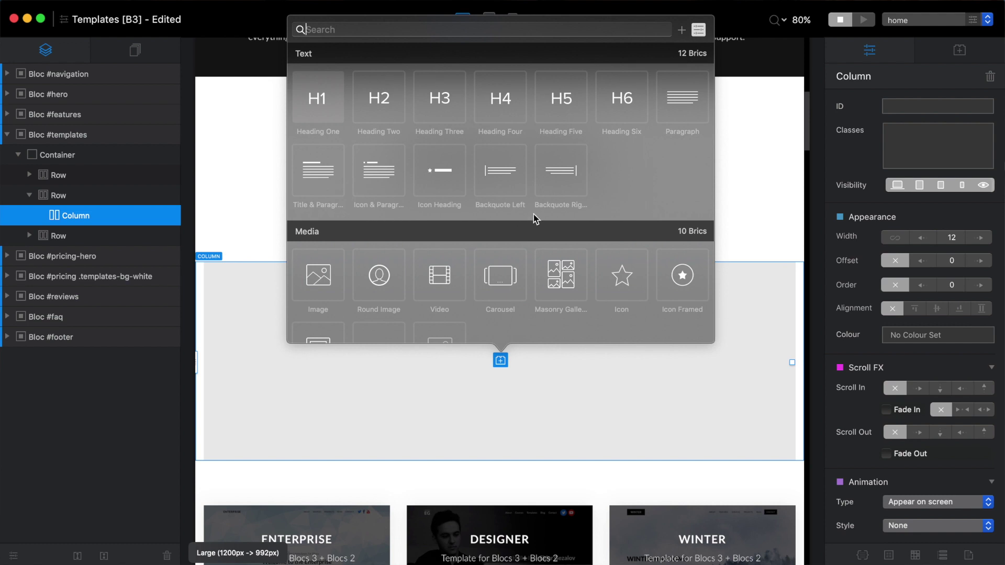
- Search the Bric library for 'search' and insert the Site Search bric into the empty column
text(search)
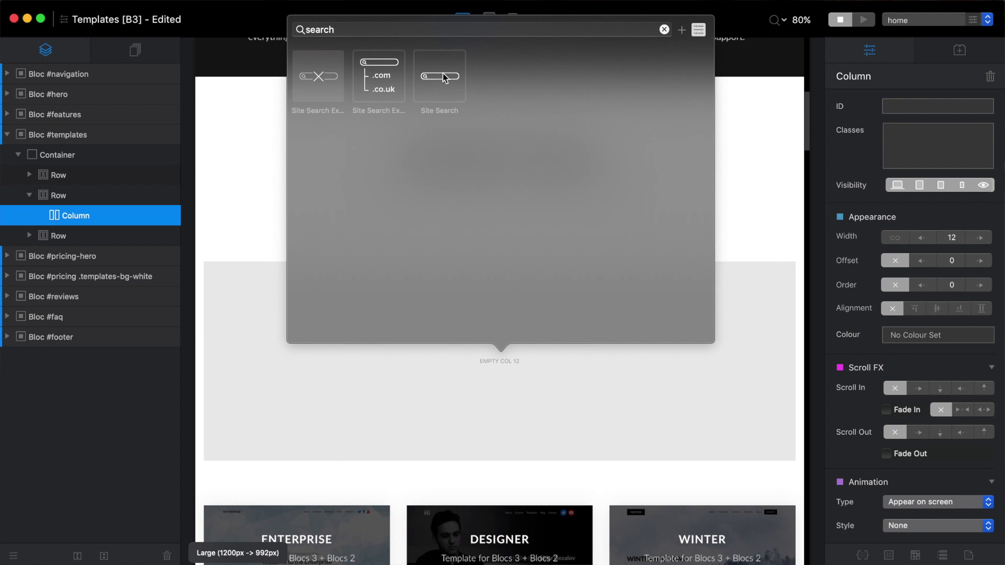
click(443, 78)
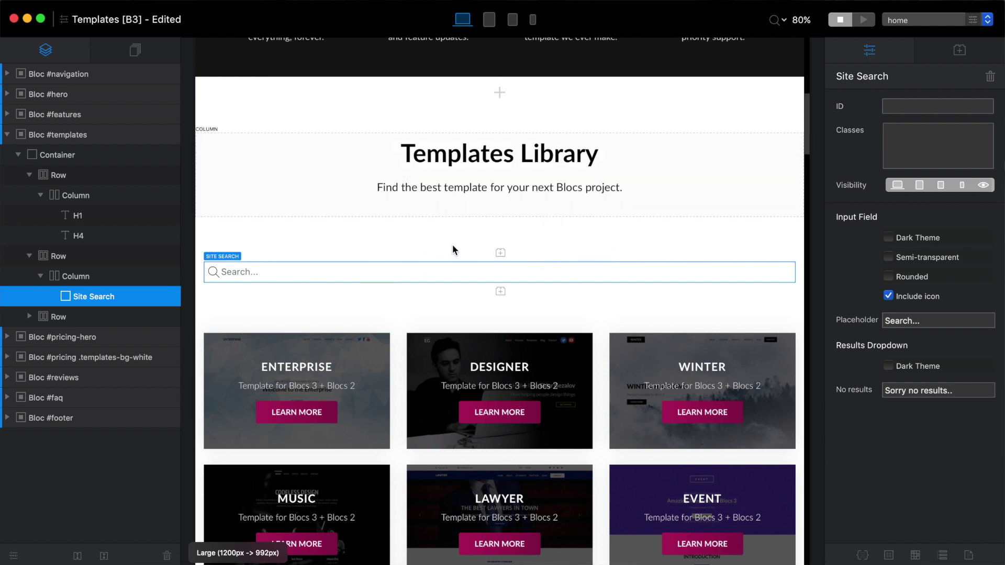
click(864, 19)
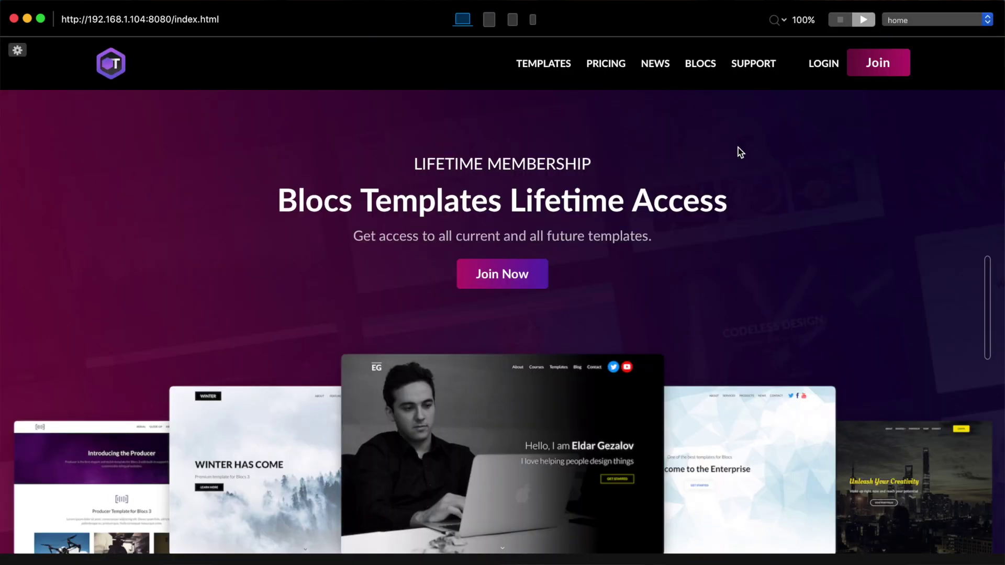
- In preview mode, scroll to Templates Library and click into the new Search field
scroll(723, 198, down, 15)
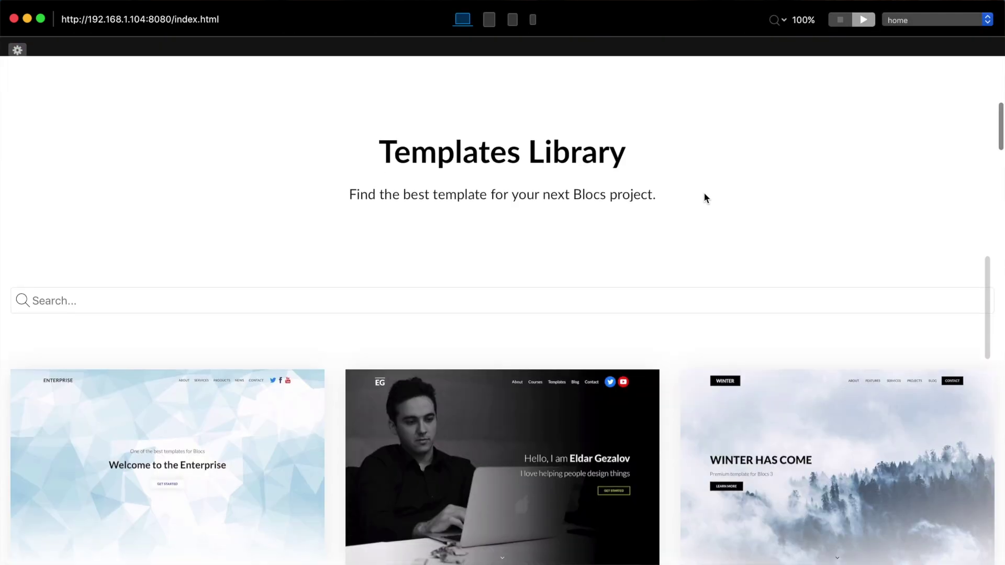
scroll(548, 234, down, 3)
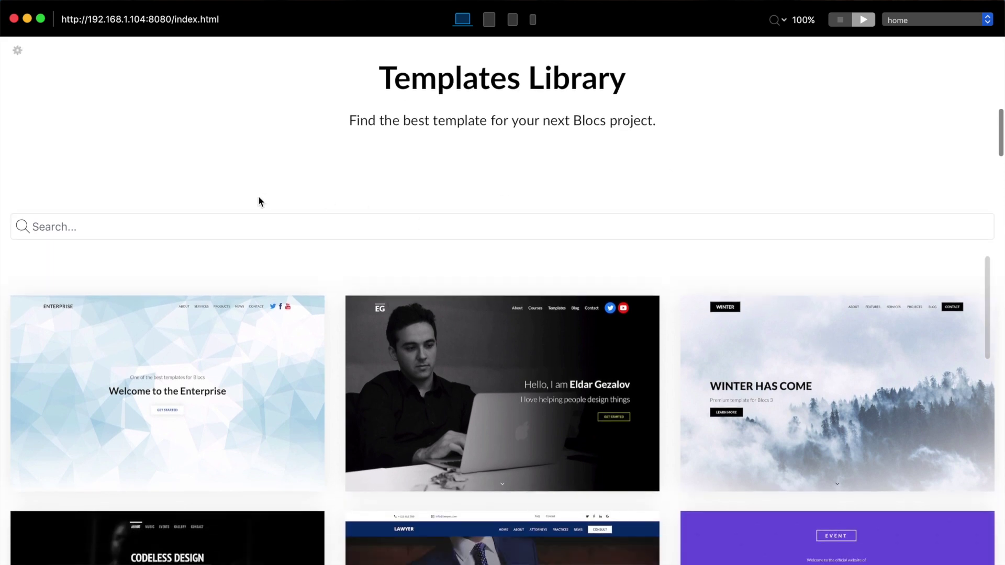
click(205, 226)
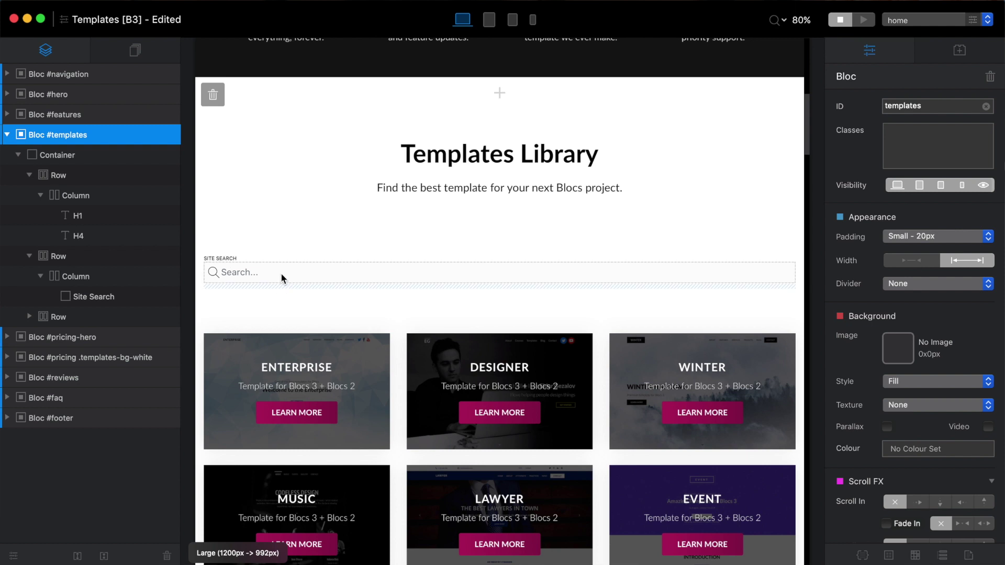
- Set the search bar's column to width 4 with an offset of 4
click(282, 277)
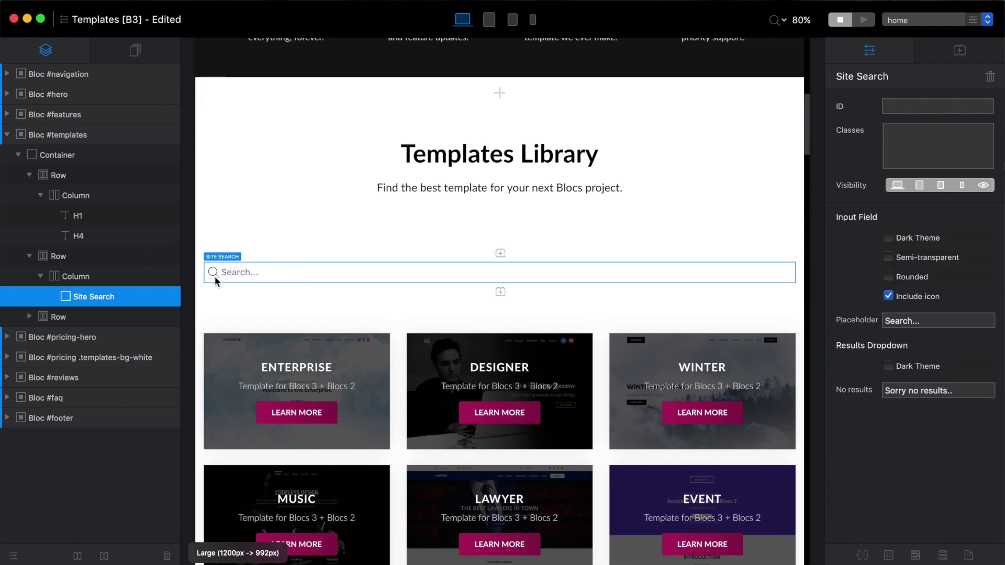
click(84, 278)
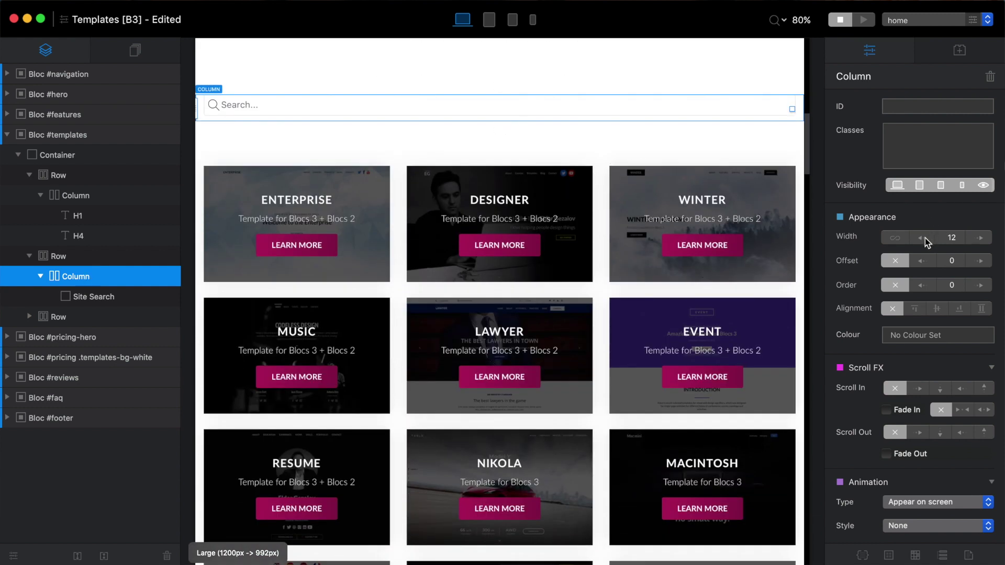
click(922, 240)
click(922, 240)
click(921, 239)
click(921, 240)
click(922, 240)
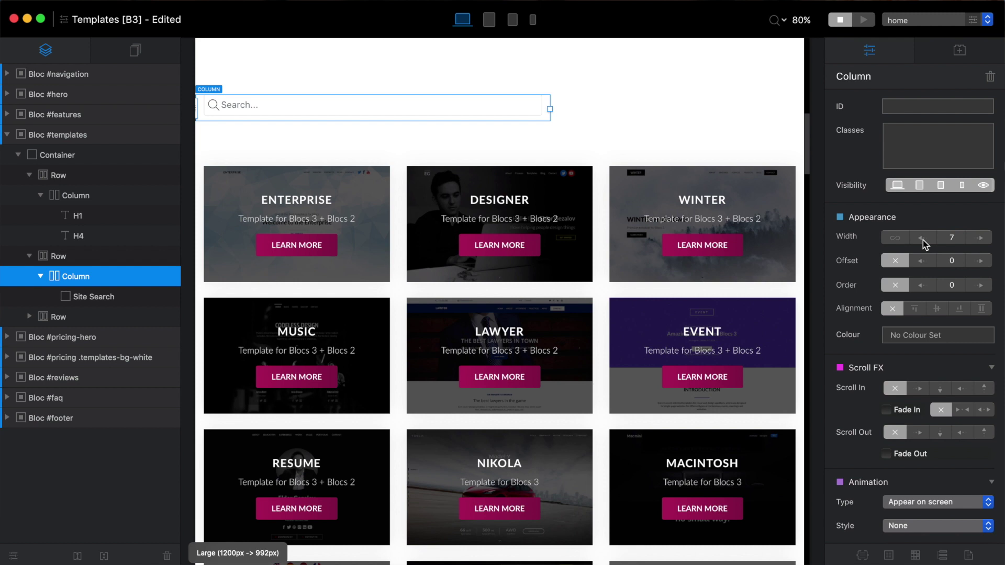
click(921, 240)
click(922, 240)
click(922, 239)
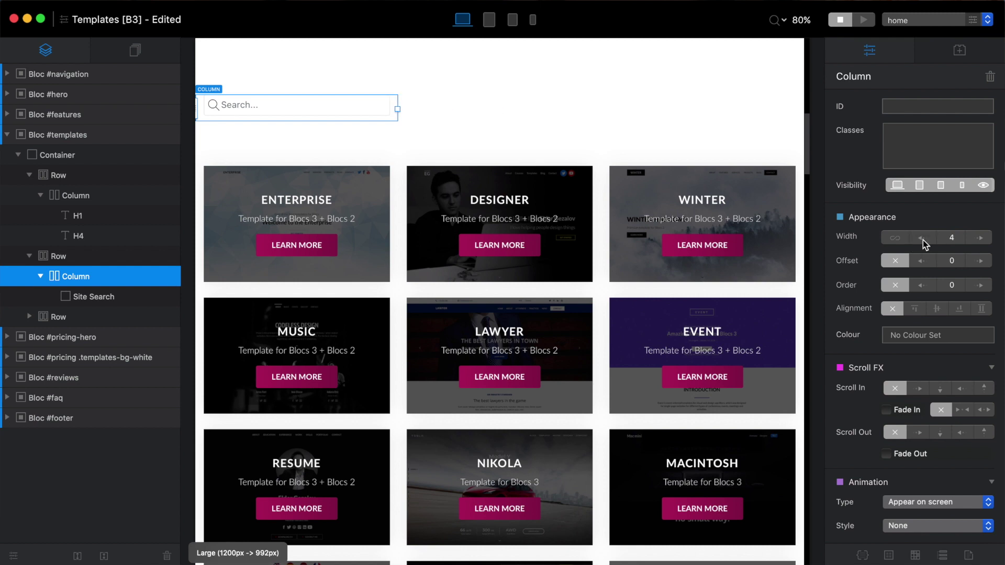
click(986, 262)
click(987, 263)
click(987, 262)
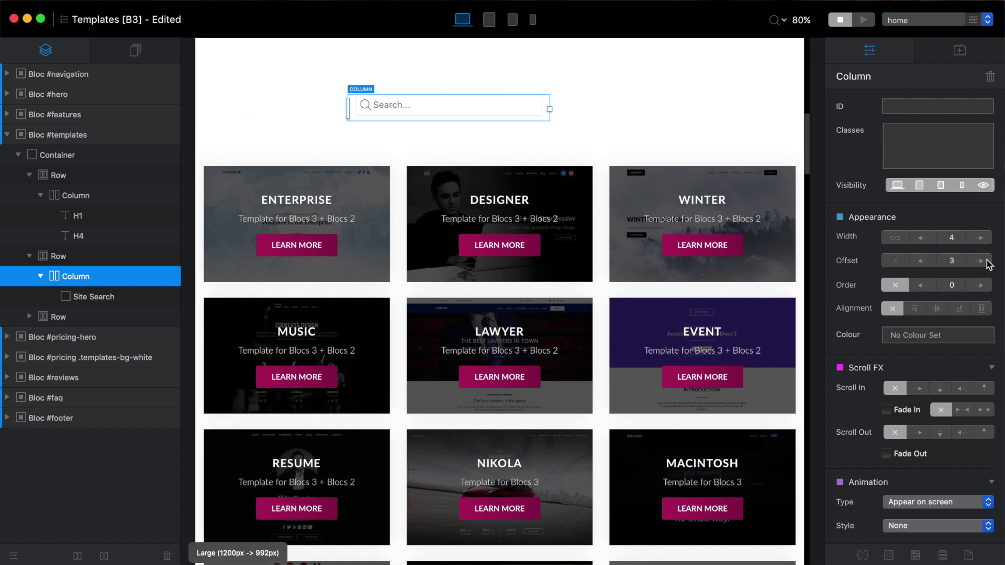
click(987, 263)
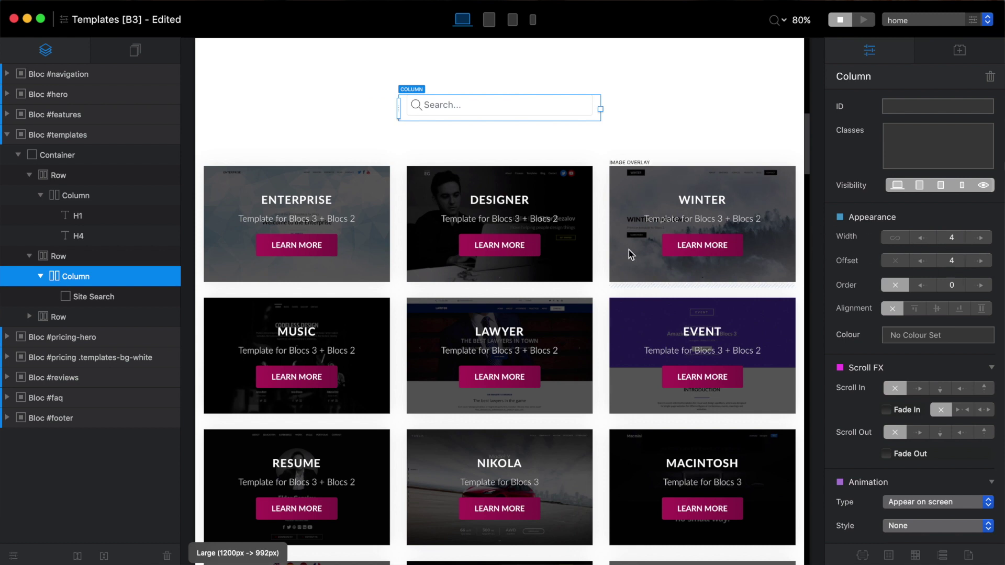
- Select the search bar's row, then the Templates Library section
scroll(631, 255, up, 3)
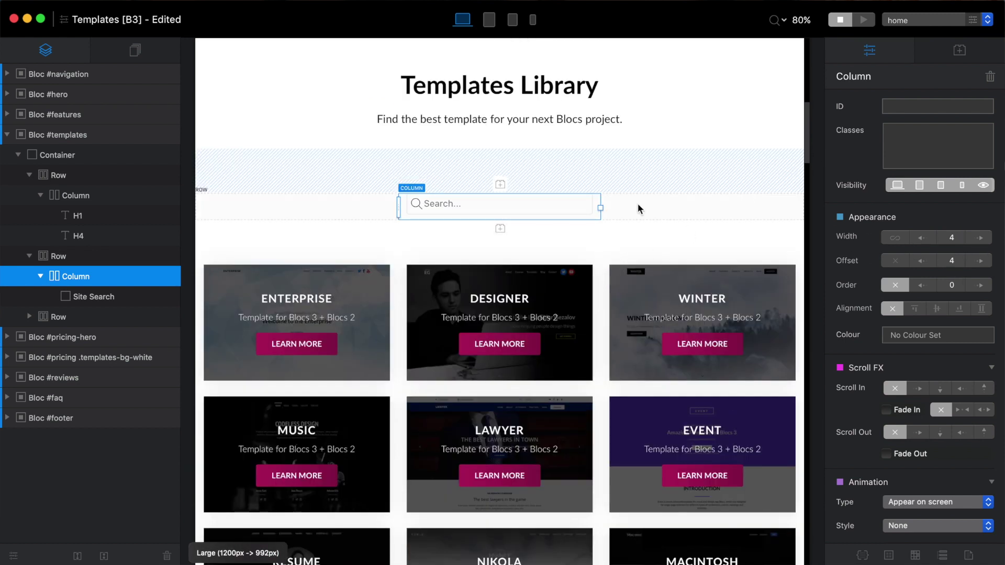
click(108, 256)
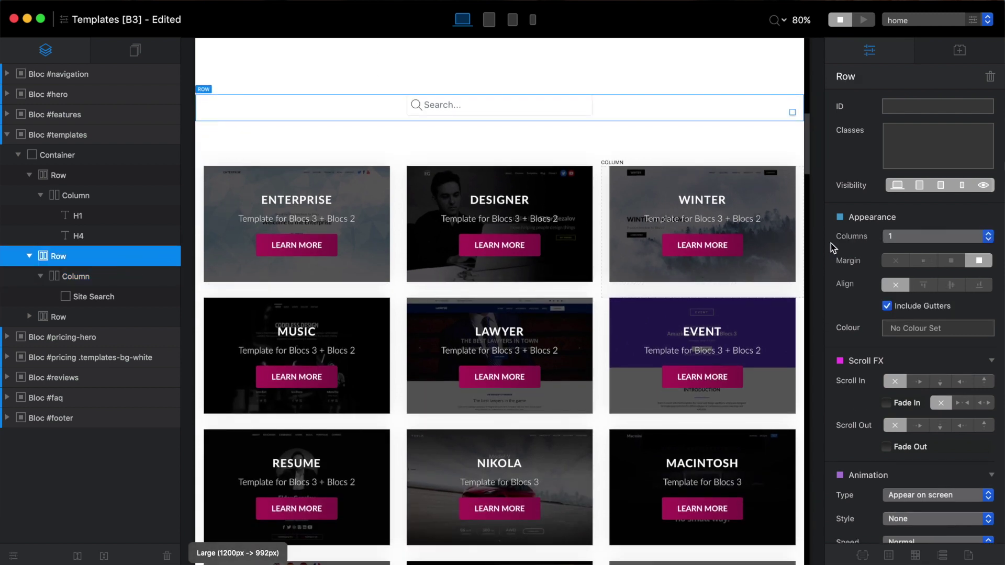
scroll(623, 239, up, 5)
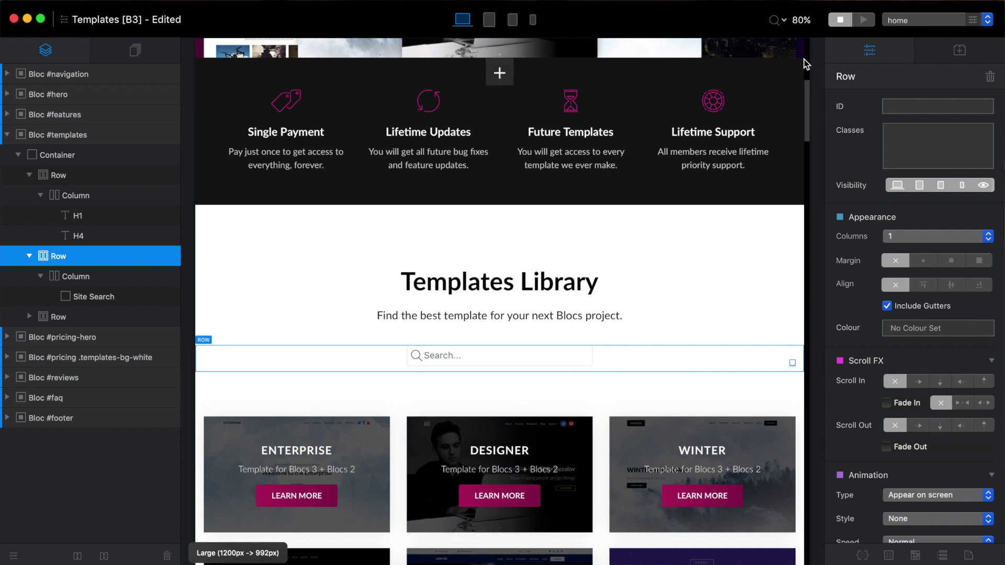
scroll(716, 287, down, 2)
click(715, 287)
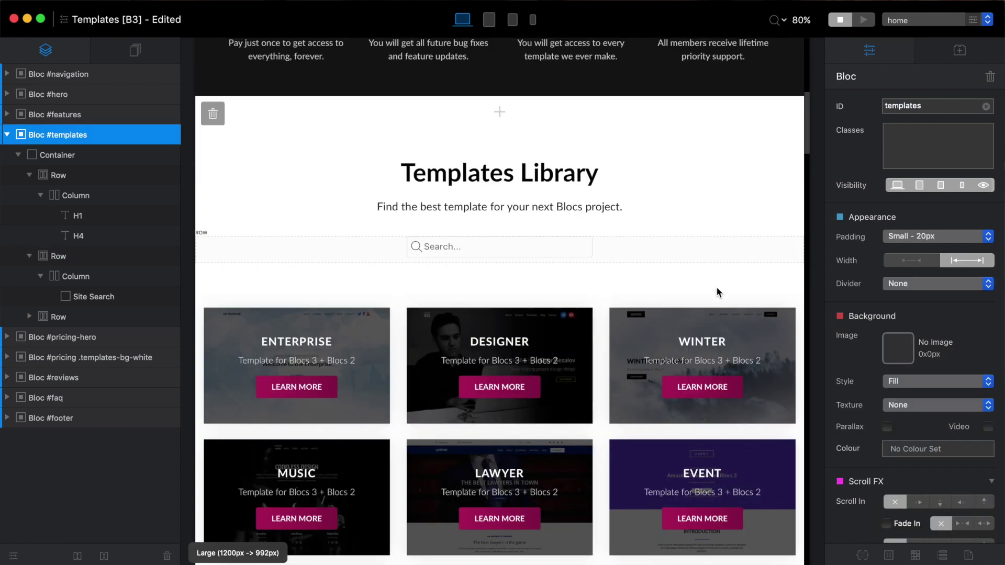
- Make the Site Search field semi-transparent and rounded, keeping the light theme and magnifier icon
click(468, 246)
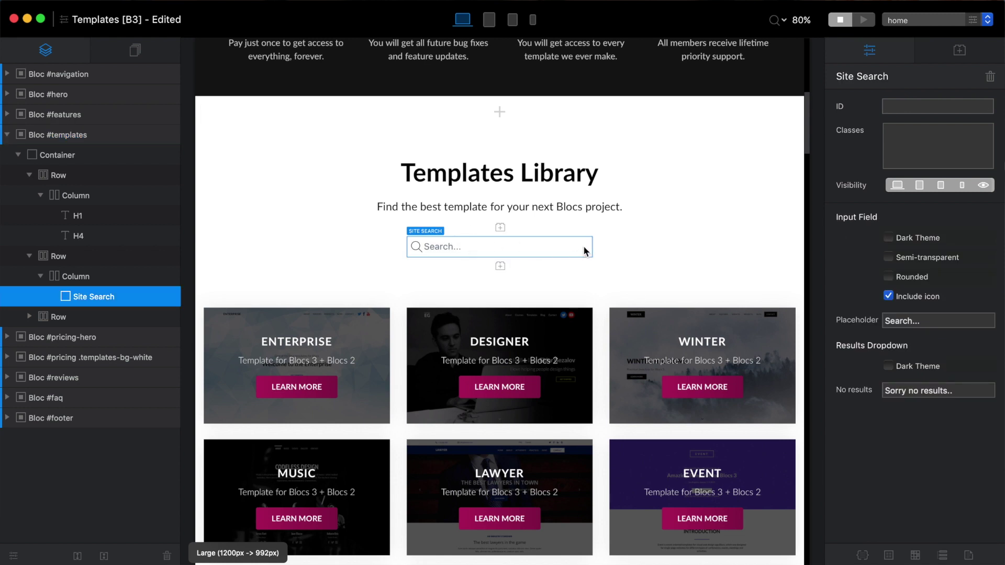
click(890, 238)
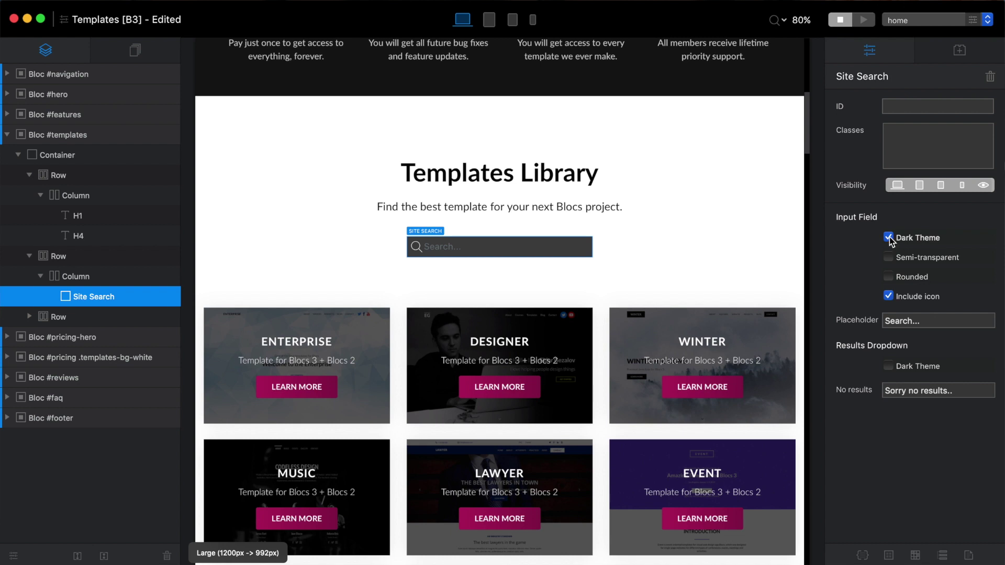
click(889, 238)
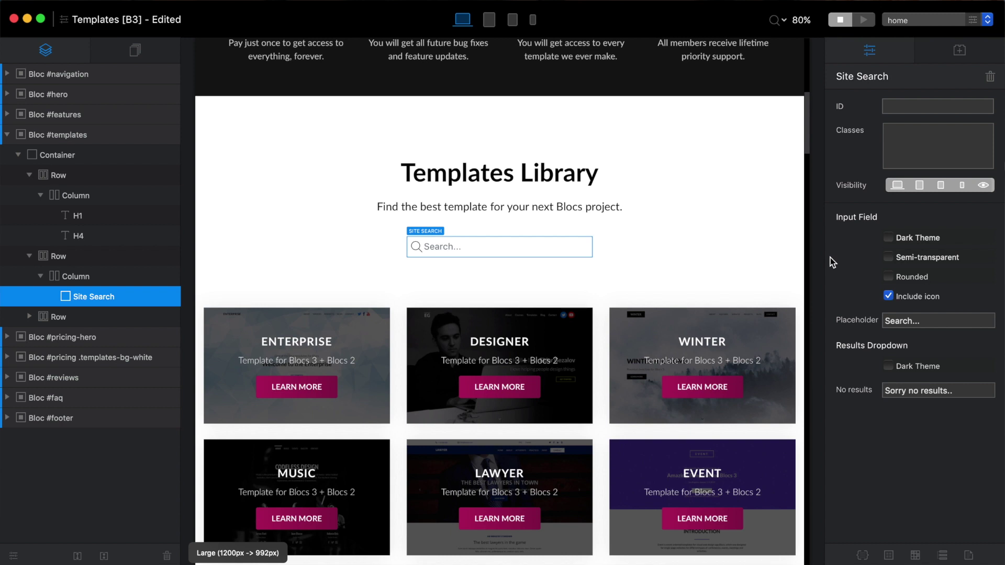
click(888, 258)
click(888, 277)
click(888, 276)
click(889, 279)
click(888, 297)
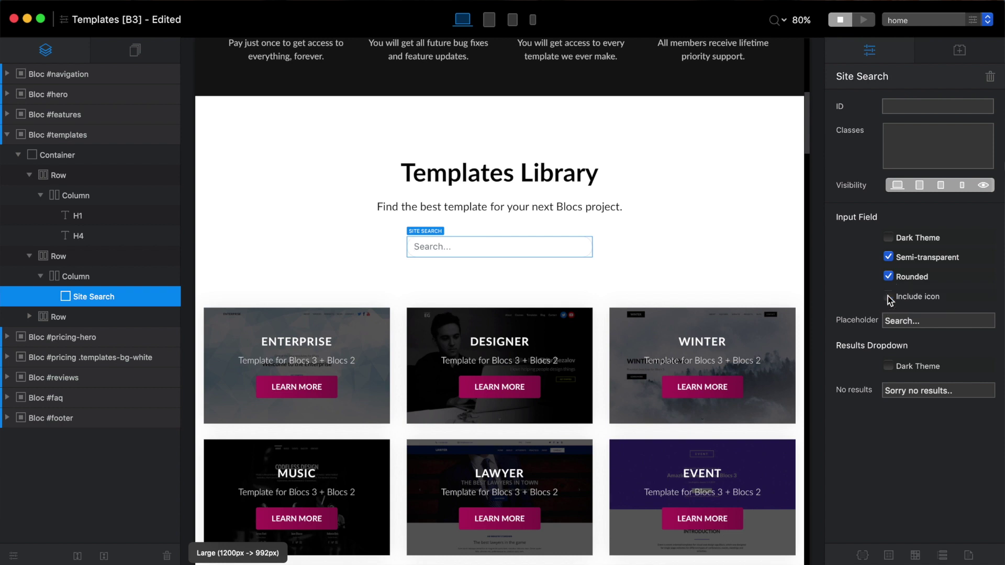
click(889, 297)
click(909, 317)
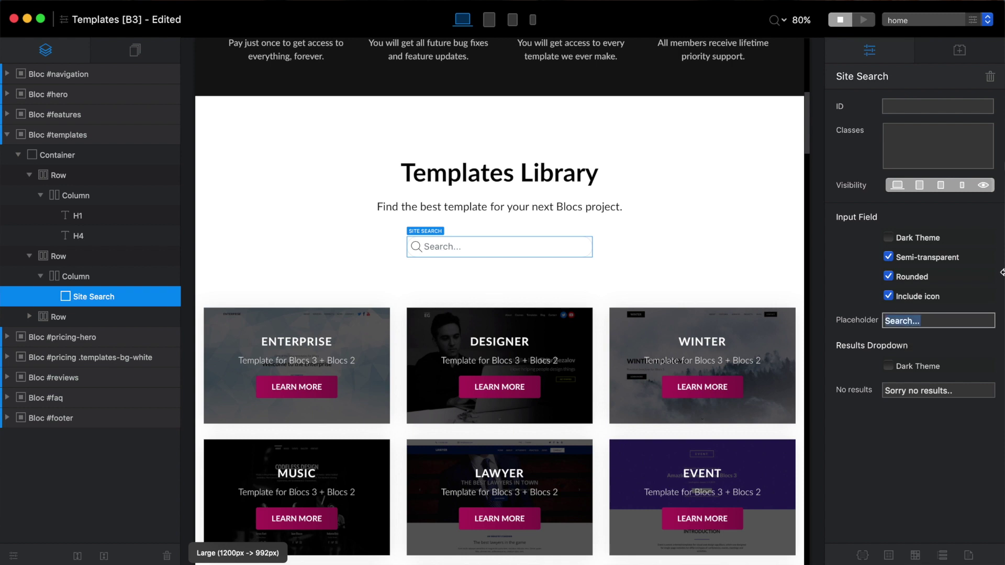
- Change the search placeholder to 'Find Your Template ...', correcting the 'Tempalte' typo
text(Find )
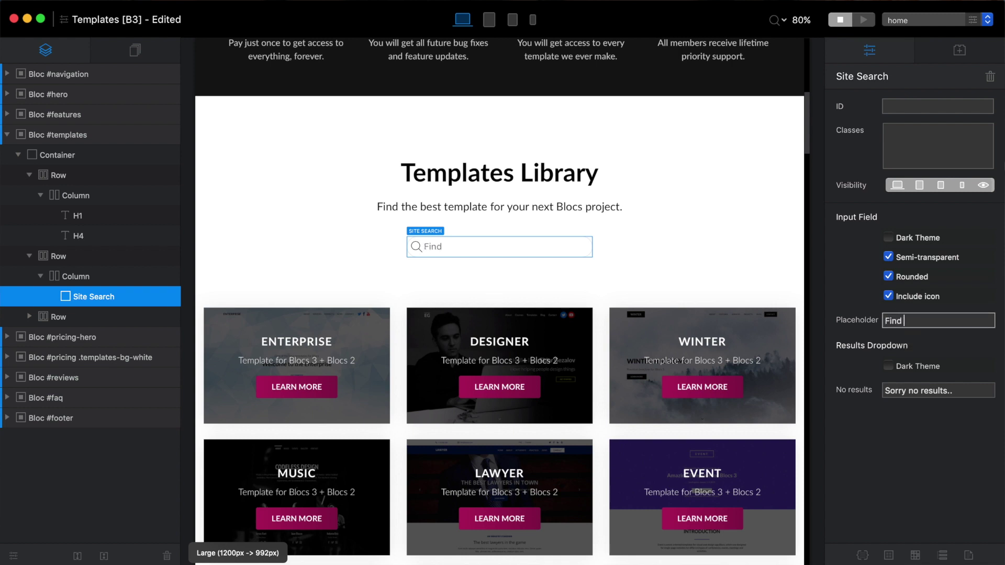
text(Your Tempalte)
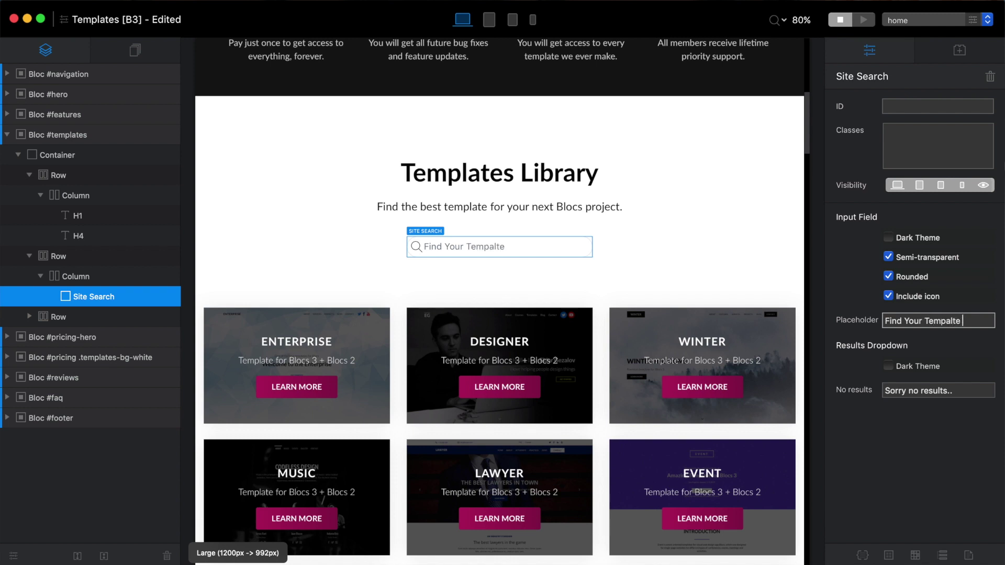
key(BackSpace)
key(BackSpace)
key(BackSpace)
key(BackSpace)
text(late ...)
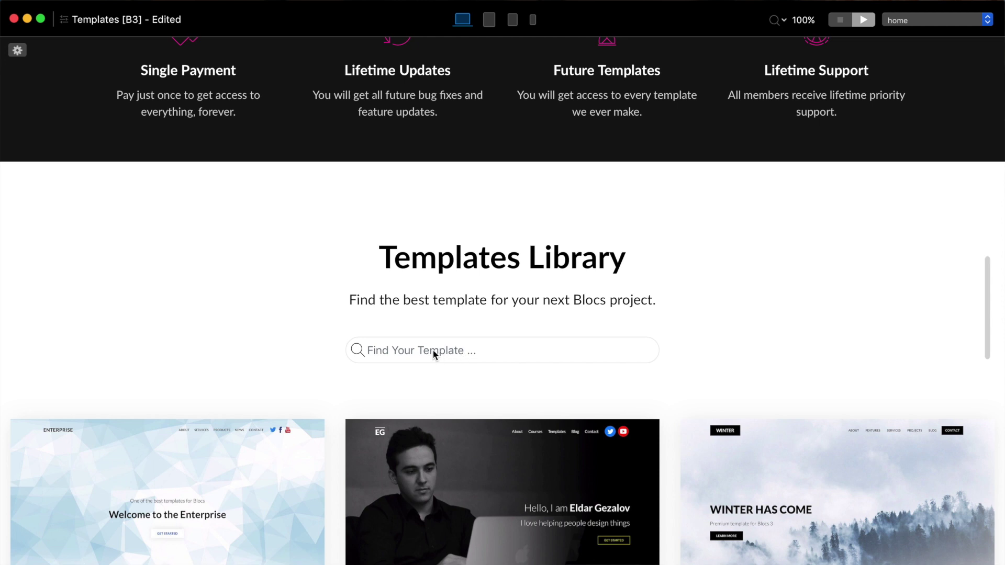
- Search the preview for 'designer' and open the Designer template page from the results
click(417, 347)
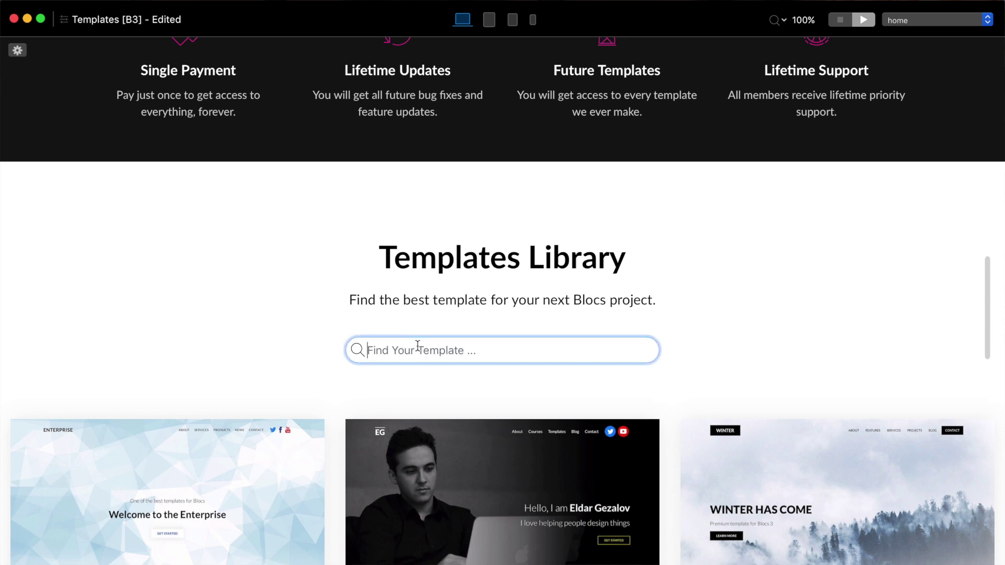
text(designer)
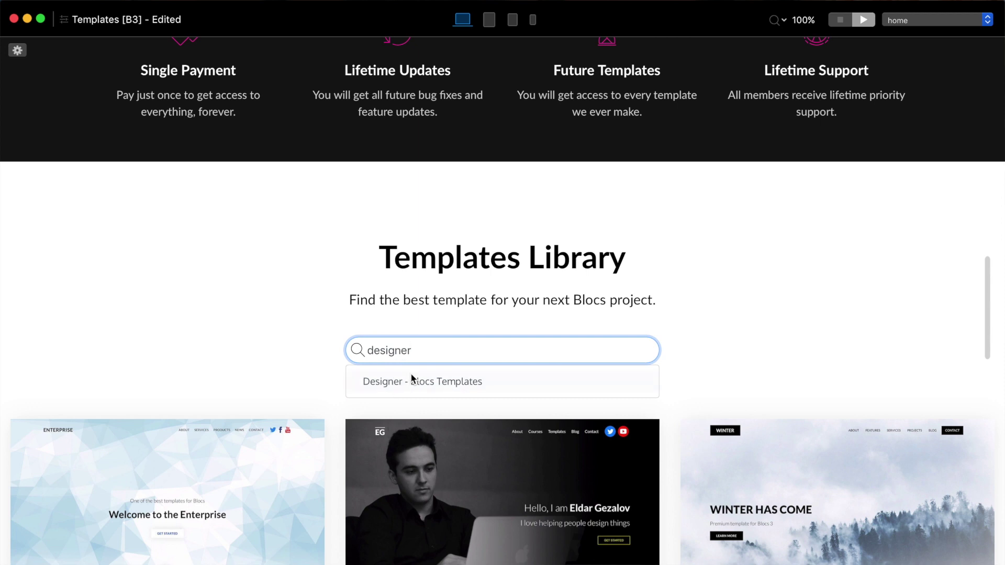
click(438, 382)
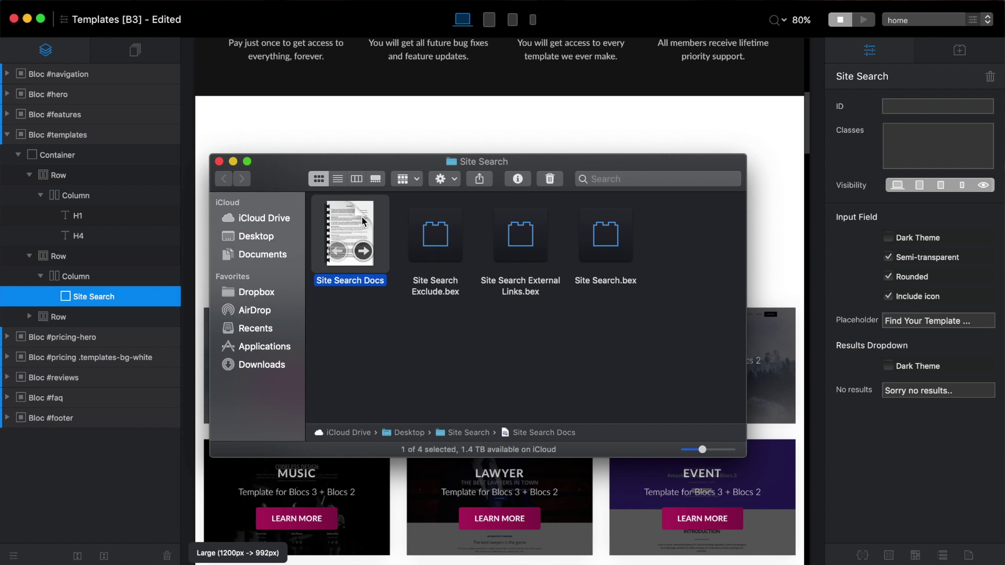
- Open the Site Search Docs PDF in Preview, maximize its window and scroll through it
double_click(363, 221)
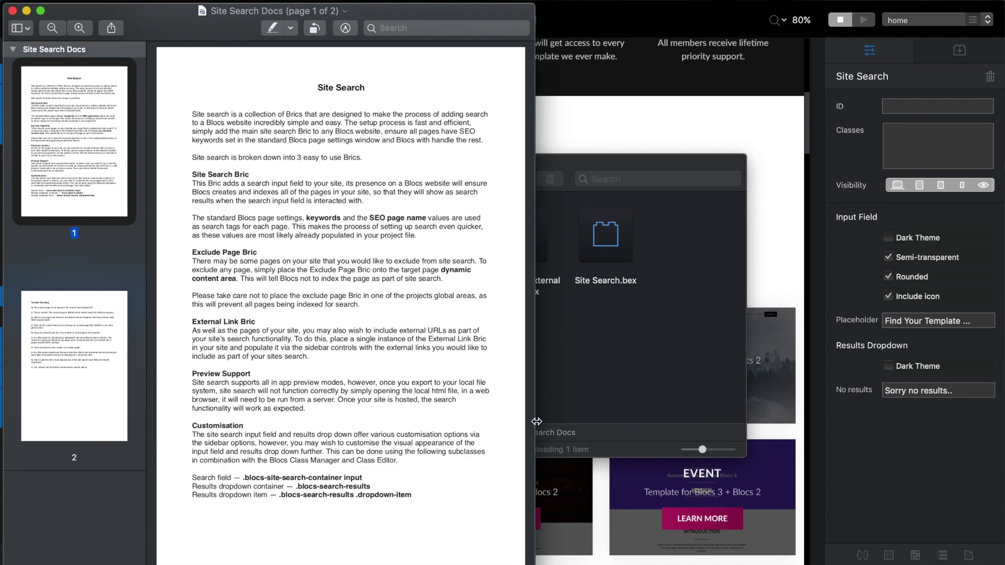
double_click(537, 422)
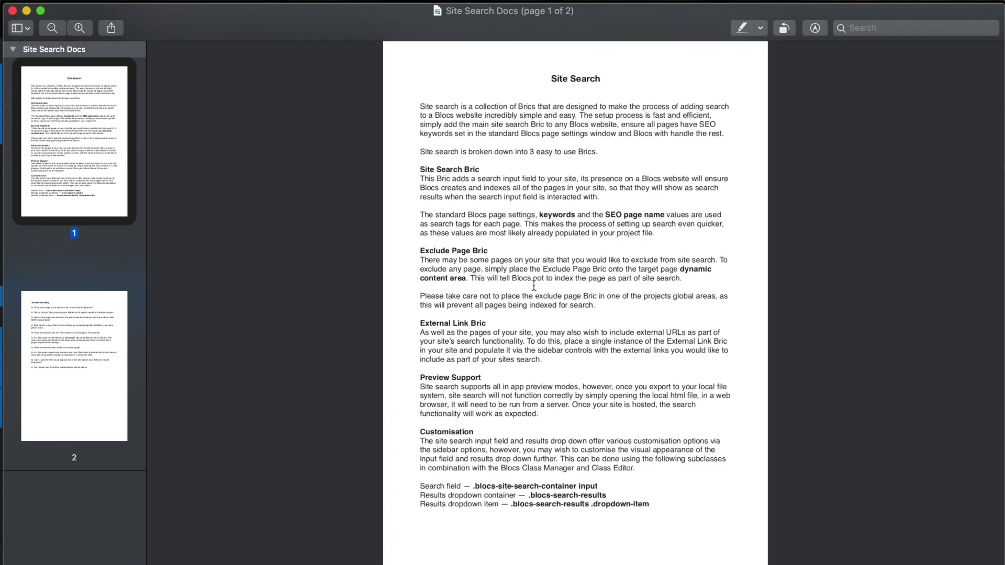
scroll(534, 286, up, 5)
scroll(510, 262, up, 3)
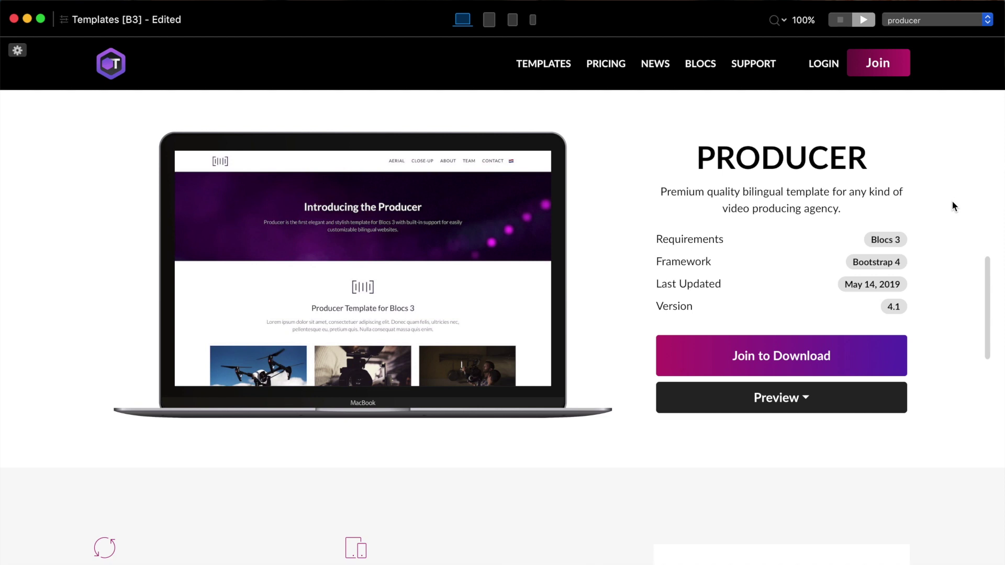
- Search 'youtube' in the home page preview, see no results, then exit preview to the Producer page
click(112, 75)
scroll(449, 201, down, 8)
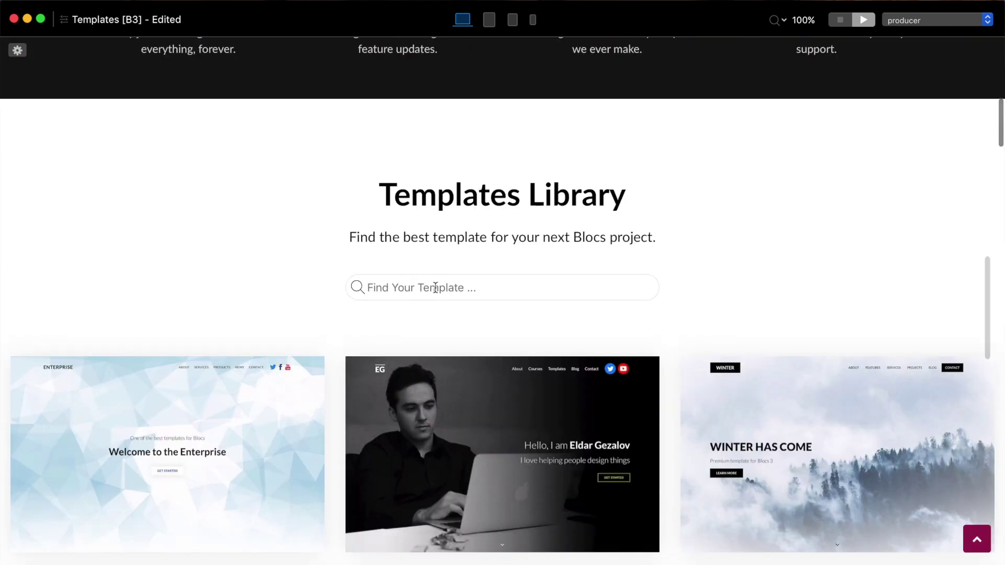
click(436, 287)
text(youtube)
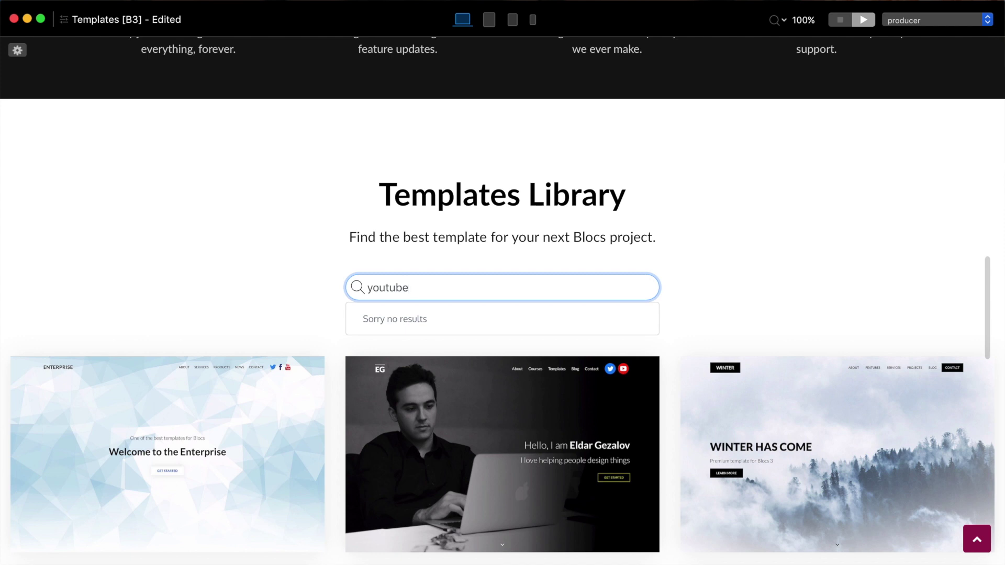
key(BackSpace)
key(BackSpace)
key(BackSpace)
key(BackSpace)
key(BackSpace)
key(BackSpace)
key(BackSpace)
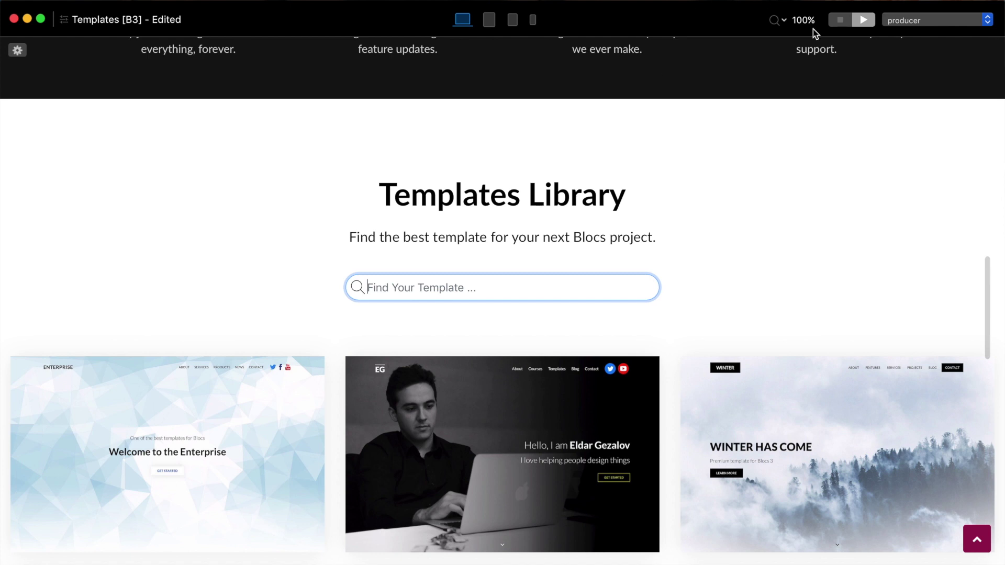
click(839, 21)
scroll(790, 181, up, 10)
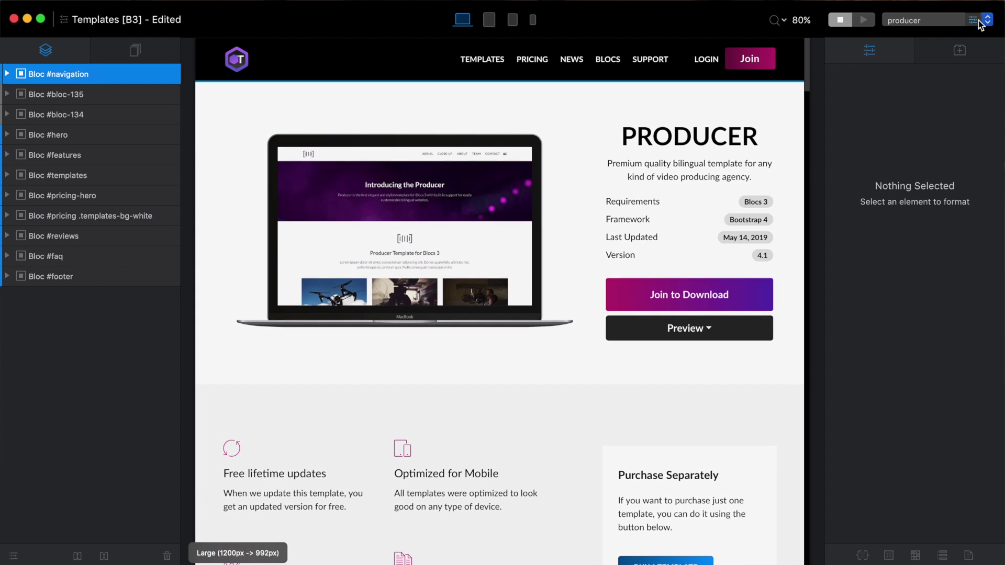
- Append ', youtube' to the Producer page's SEO keywords, save, and switch to the home page
click(974, 20)
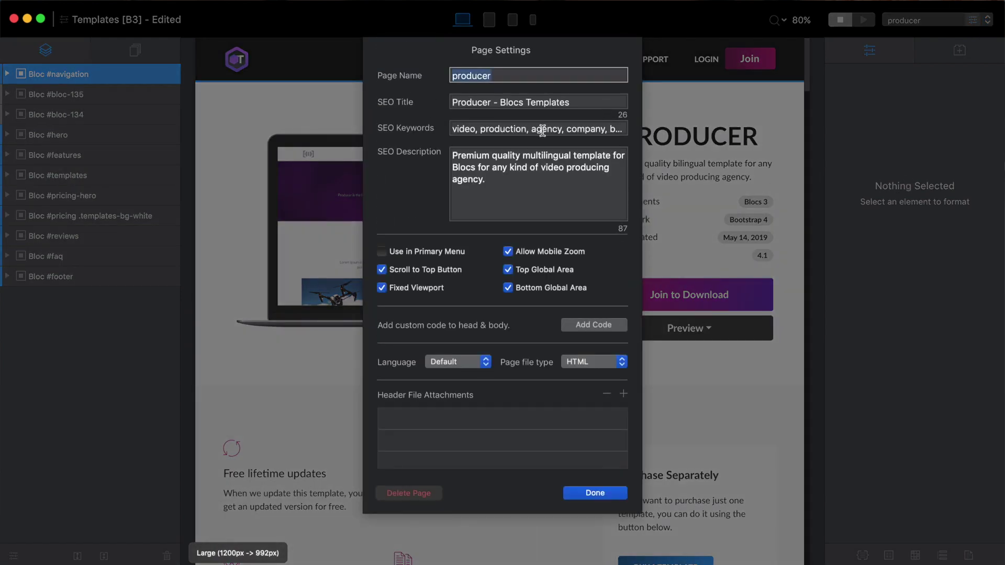
drag(537, 129, 1002, 123)
key(Right)
text(,)
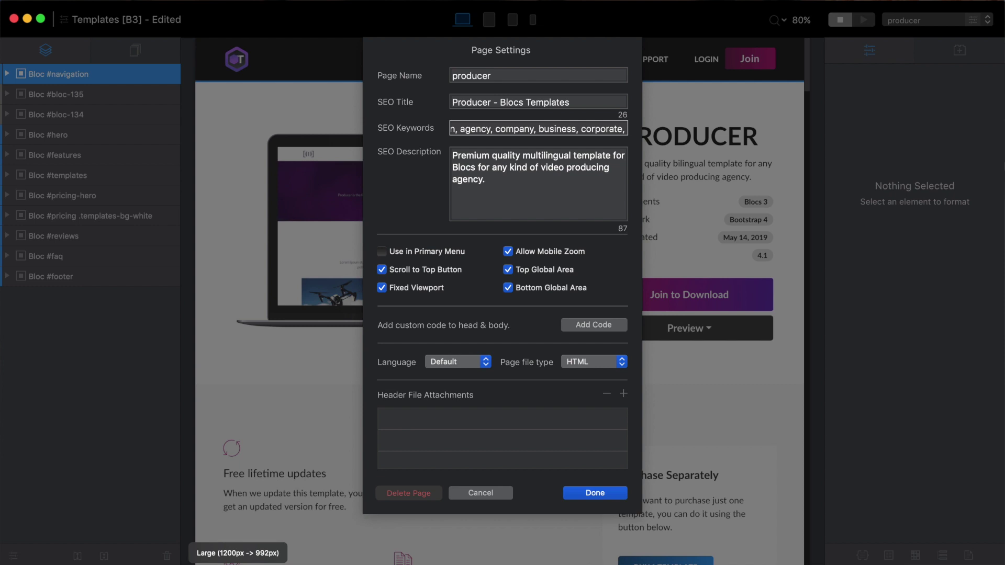
text( youtube)
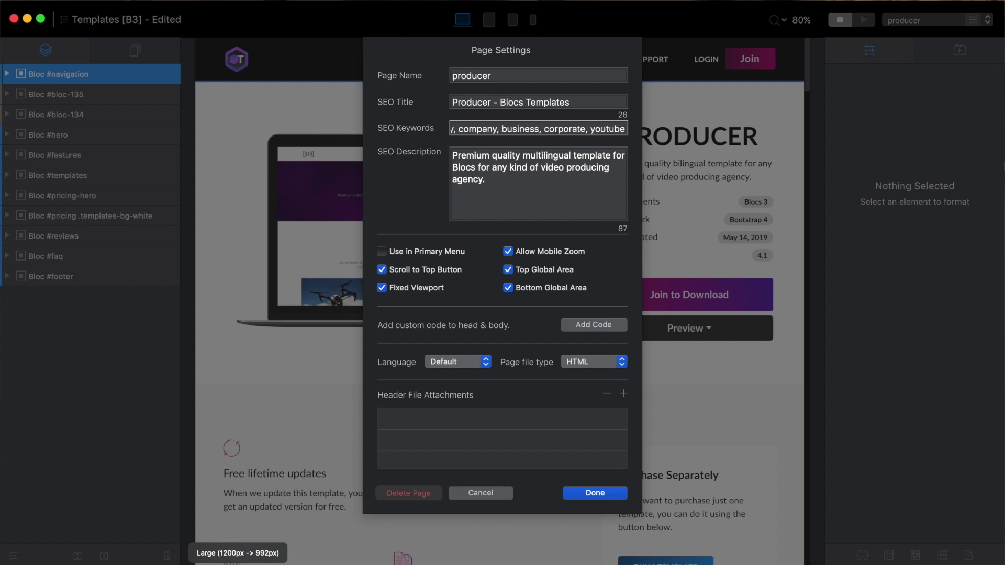
click(594, 493)
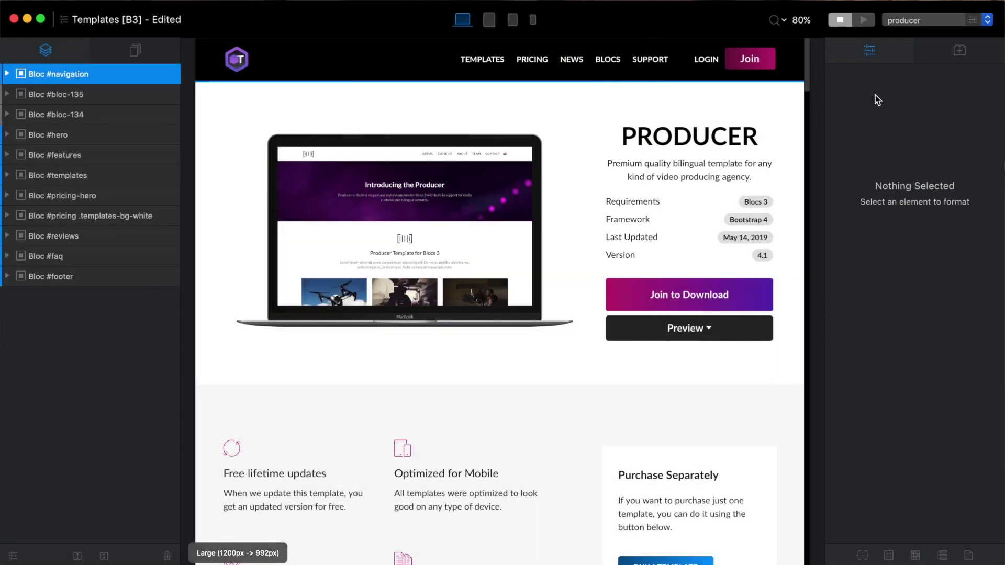
click(908, 21)
click(905, 9)
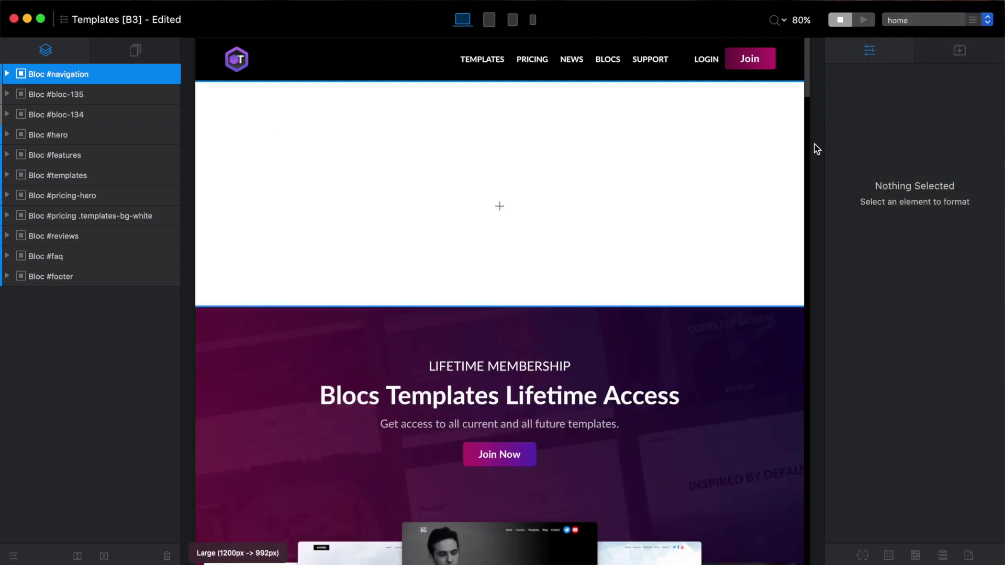
- Preview the home page and search 'youtube', then 'you', to see the Producer template suggested
click(864, 19)
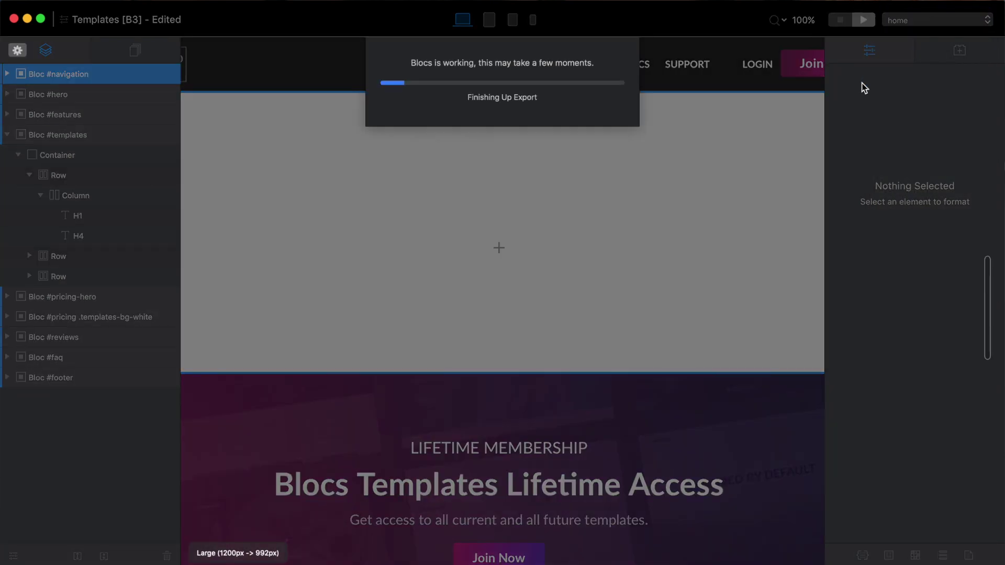
scroll(679, 213, down, 10)
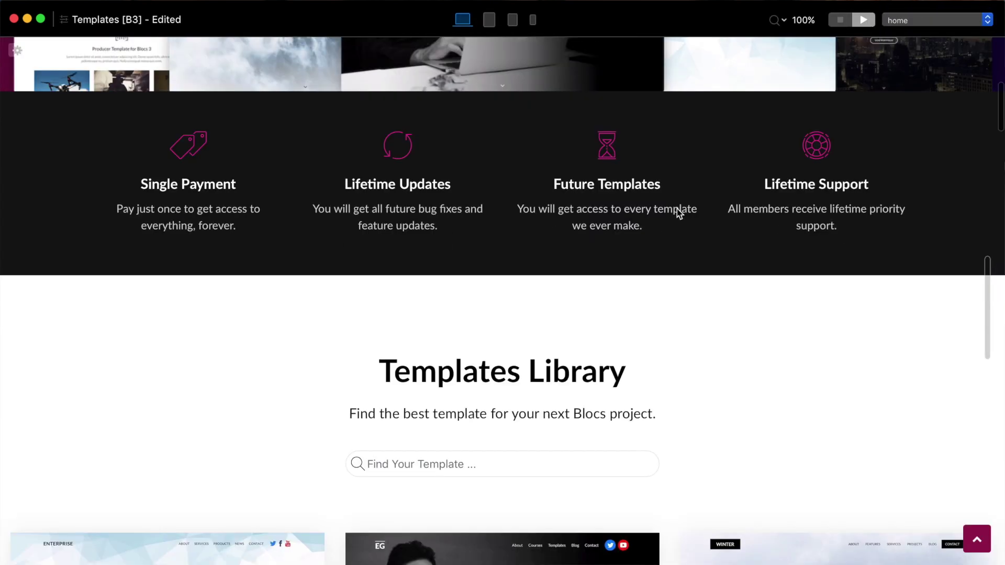
scroll(678, 213, down, 4)
click(460, 269)
text(youtube)
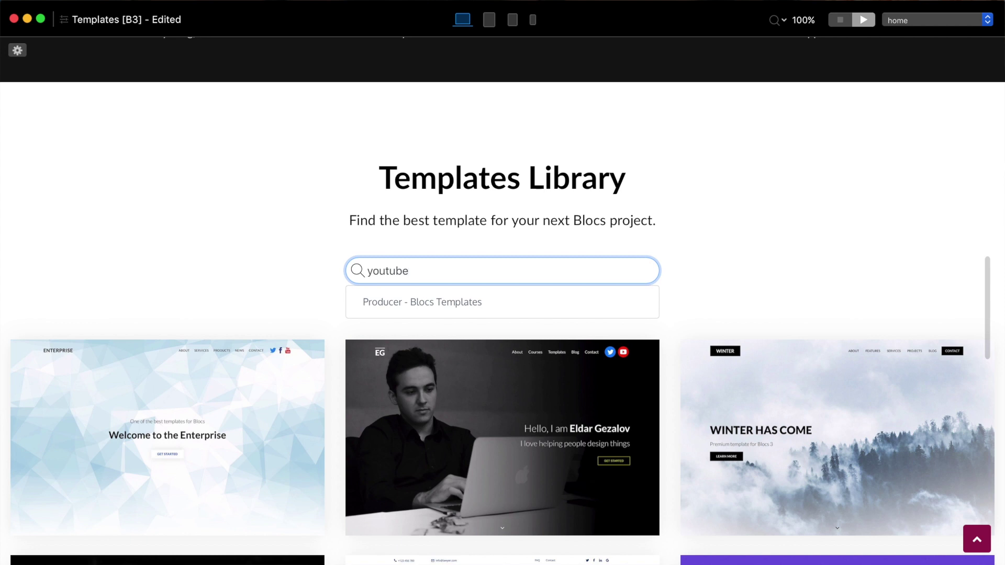
key(super+a)
key(BackSpace)
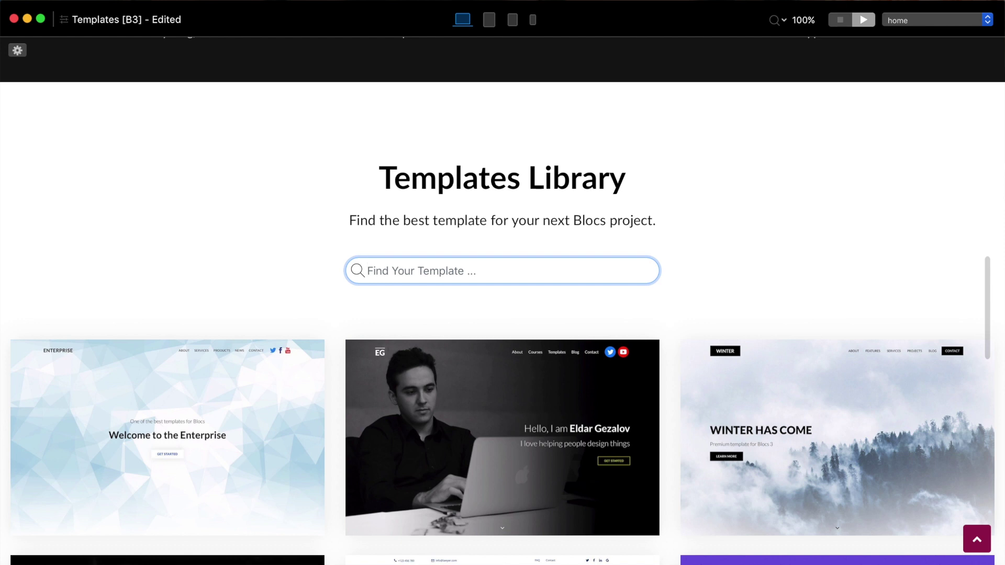
text(you)
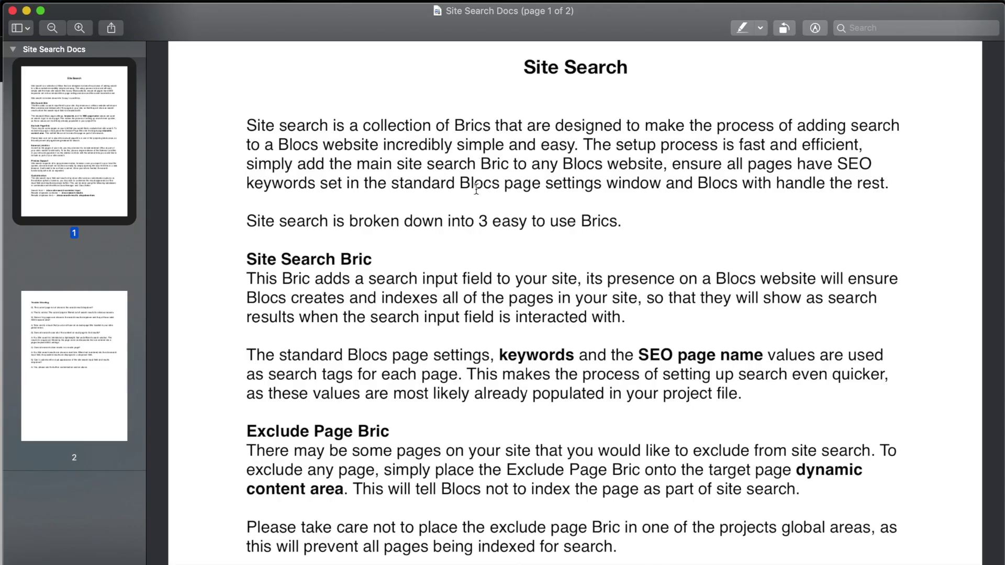
- Scroll the Site Search Docs PDF and highlight the Exclude Page Bric heading
scroll(480, 168, down, 5)
drag(242, 233, 386, 236)
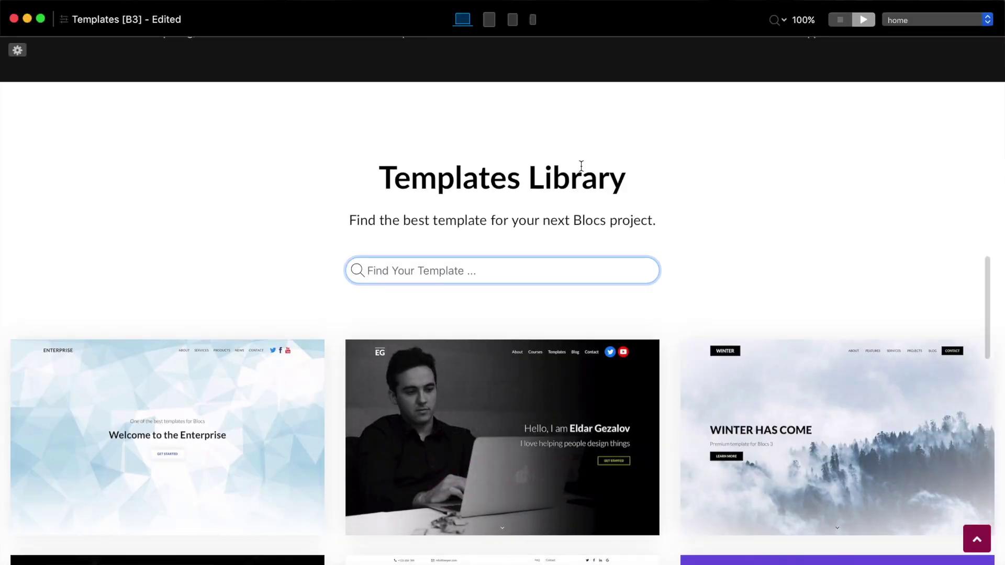
scroll(638, 180, up, 10)
- Insert a Site Search Exclude bric below the support page's Request Support button, then start preview
click(929, 23)
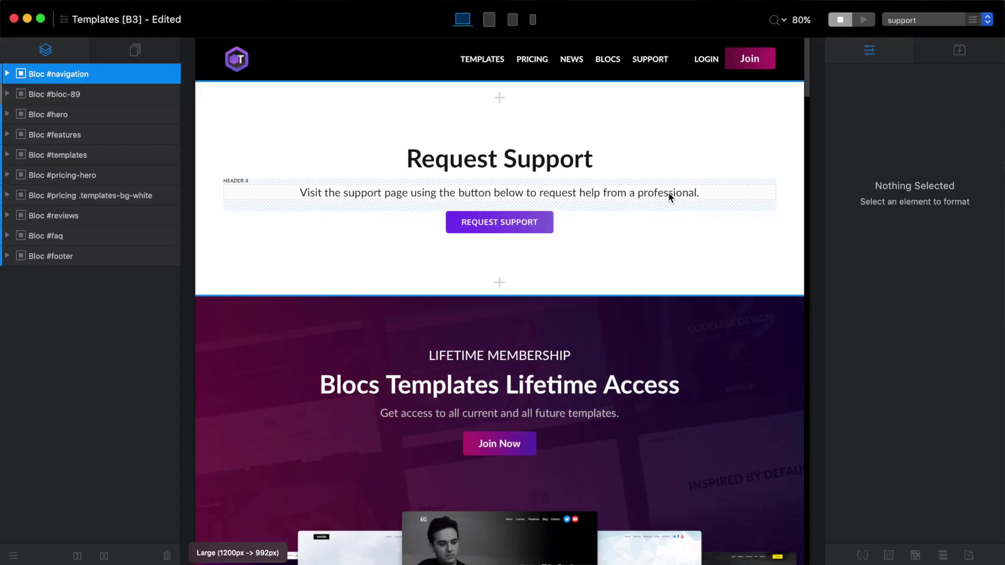
click(502, 231)
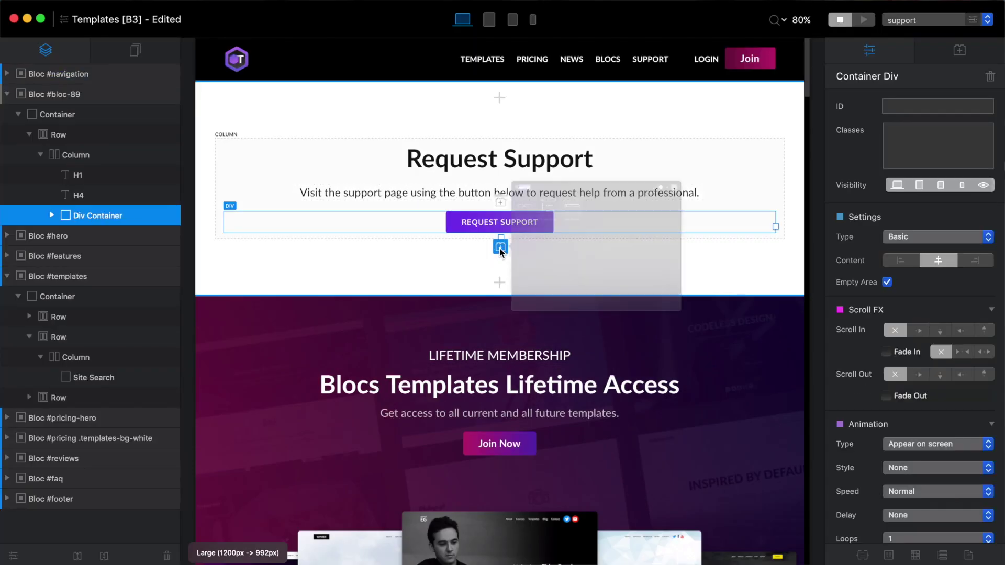
click(500, 247)
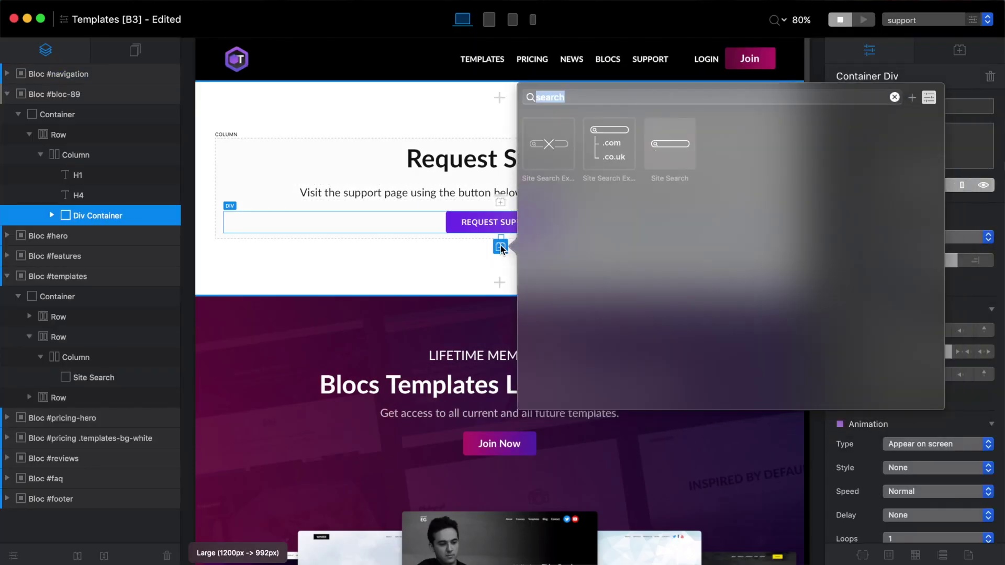
click(556, 142)
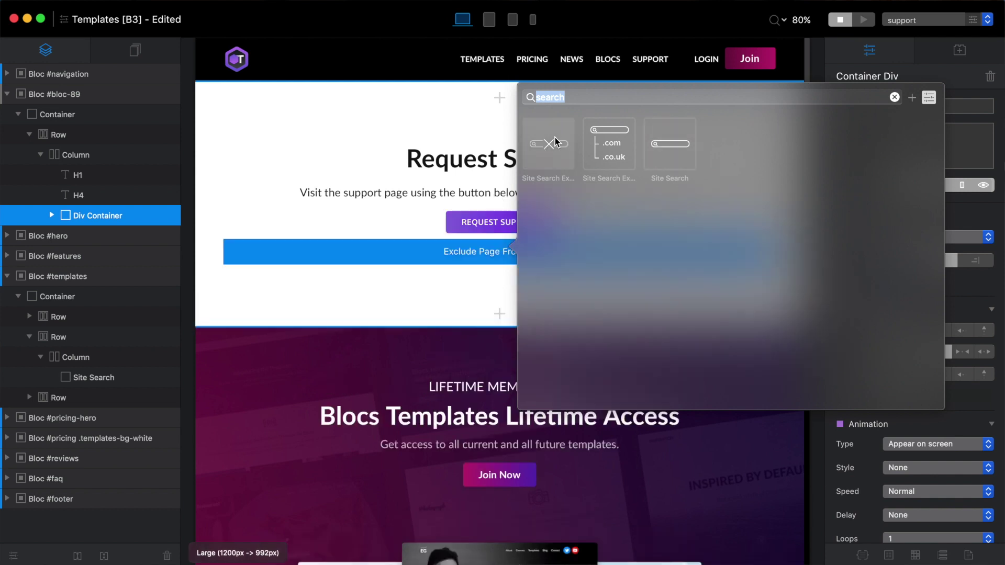
click(352, 291)
click(418, 252)
key(super+p)
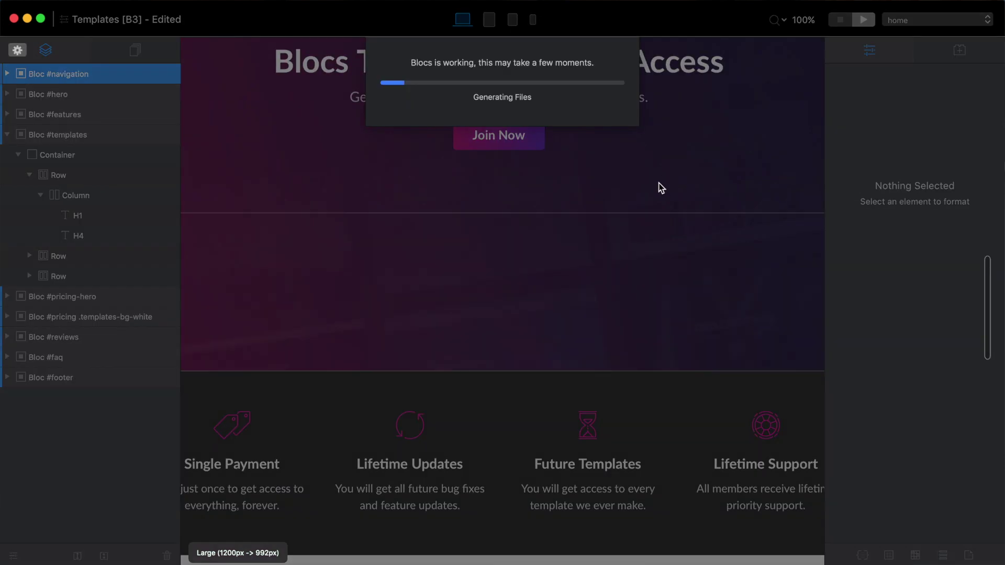
- Search 'sup' in the preview to confirm no results, then return to the editor's page list
scroll(651, 187, down, 10)
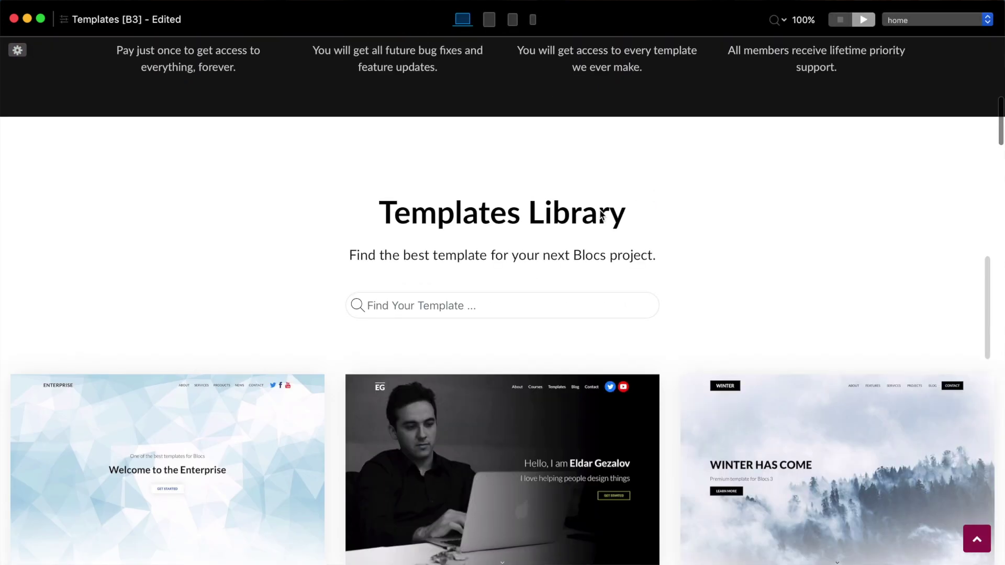
click(466, 304)
text(support)
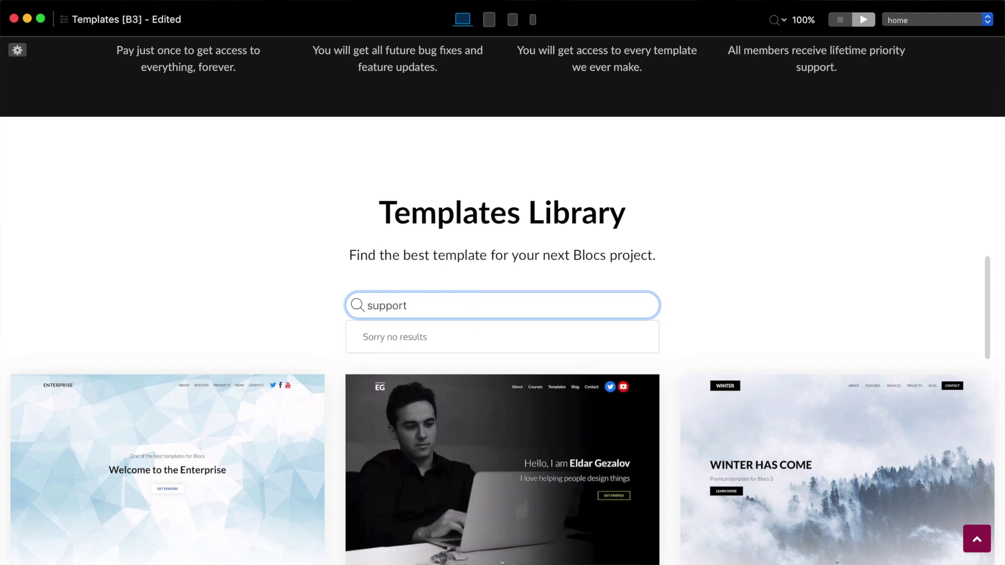
key(super+a)
key(BackSpace)
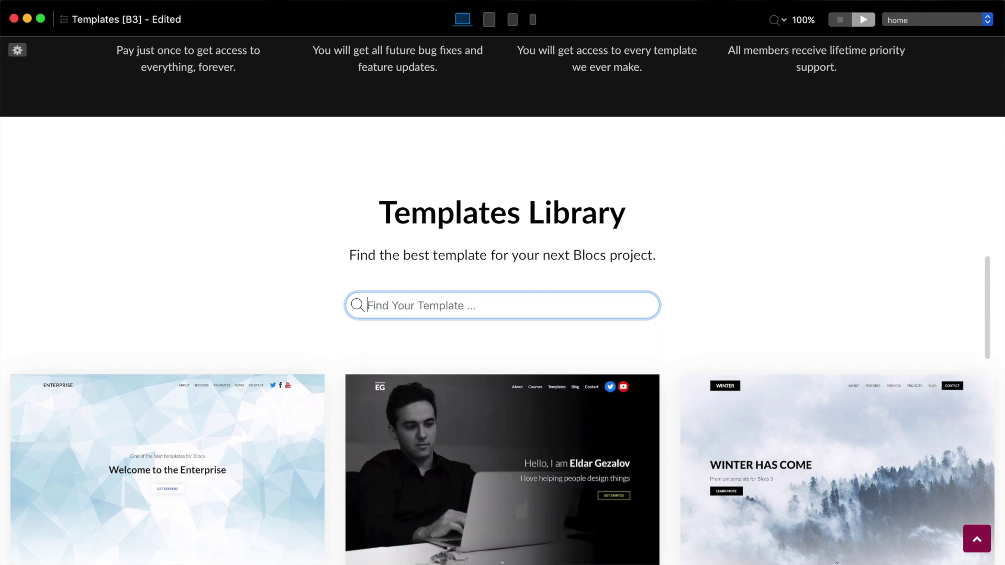
click(841, 20)
click(926, 20)
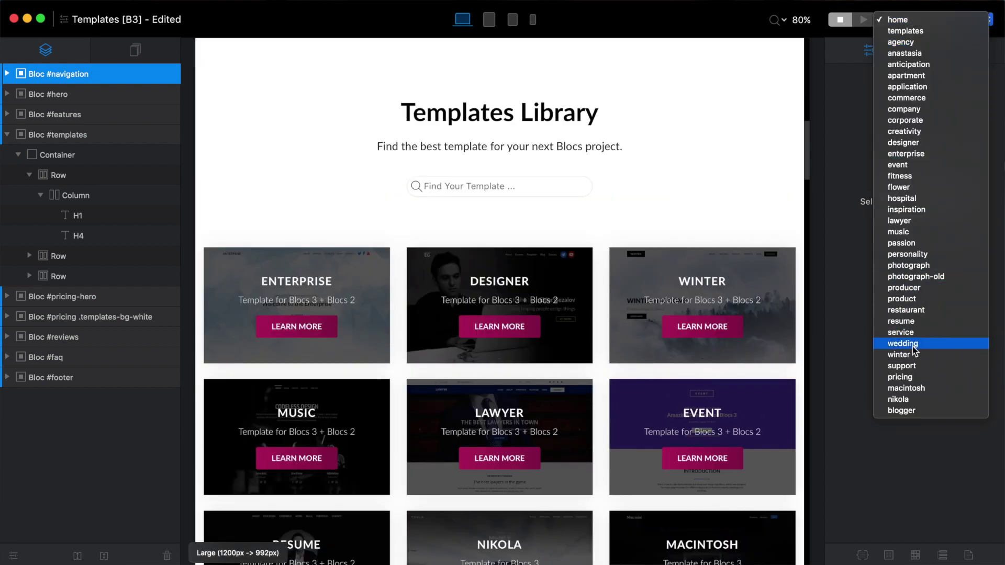
- Switch to the support page, select its Request Support container, and preview it
click(913, 367)
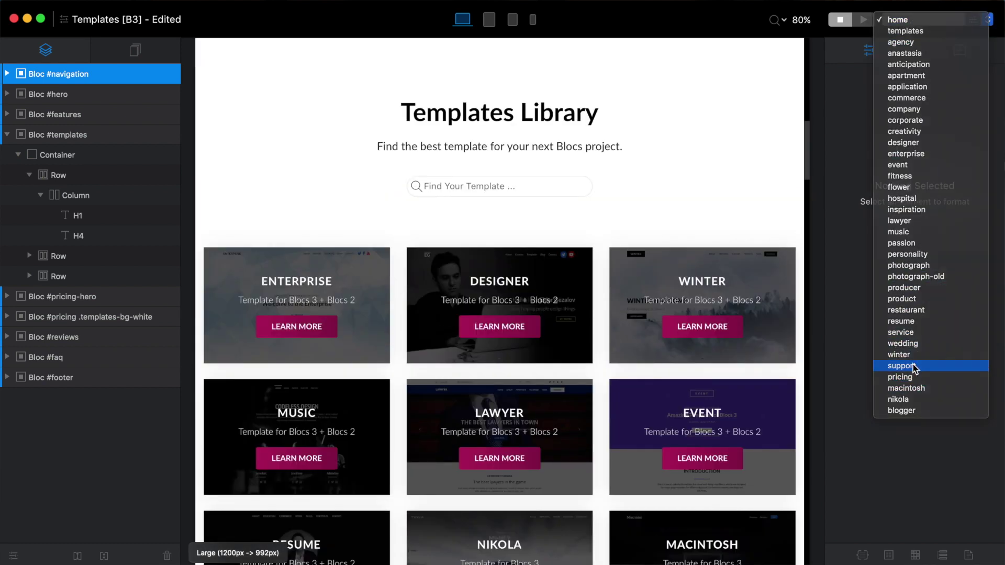
scroll(576, 219, up, 10)
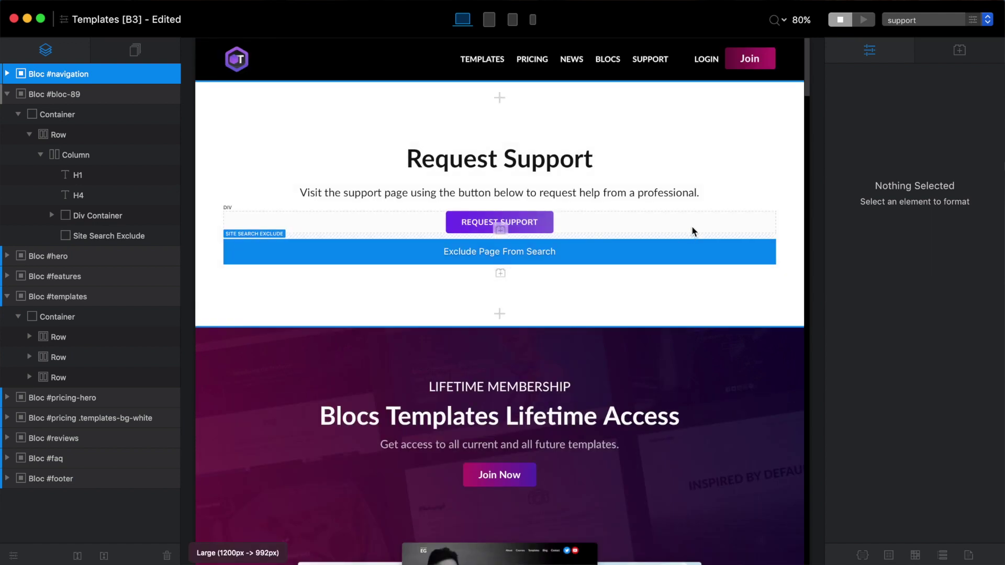
click(691, 230)
scroll(691, 229, down, 3)
click(856, 21)
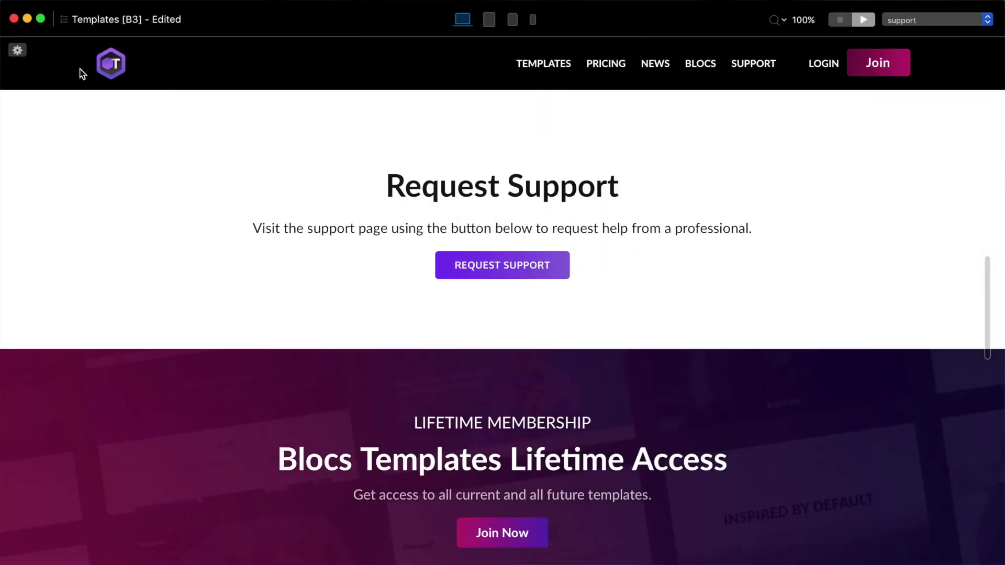
- Search 'suppor' in the preview to see Request Support suggested, then stop the preview
scroll(510, 297, down, 10)
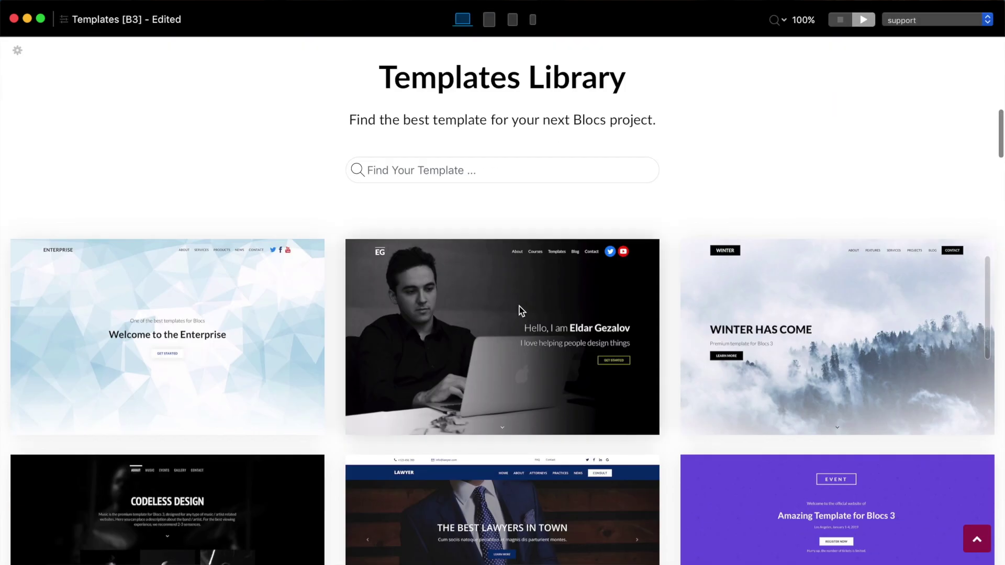
click(509, 170)
text(support)
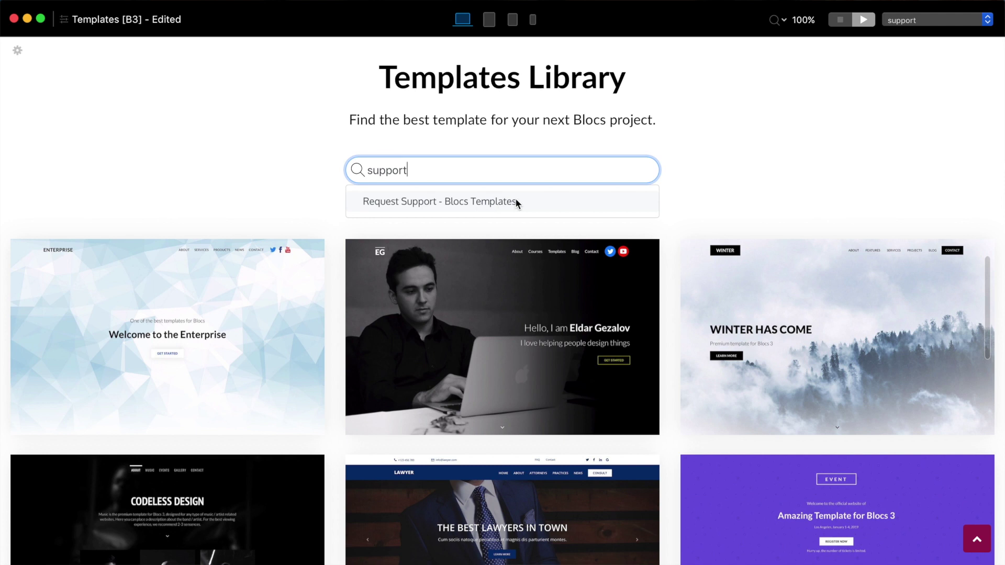
click(841, 20)
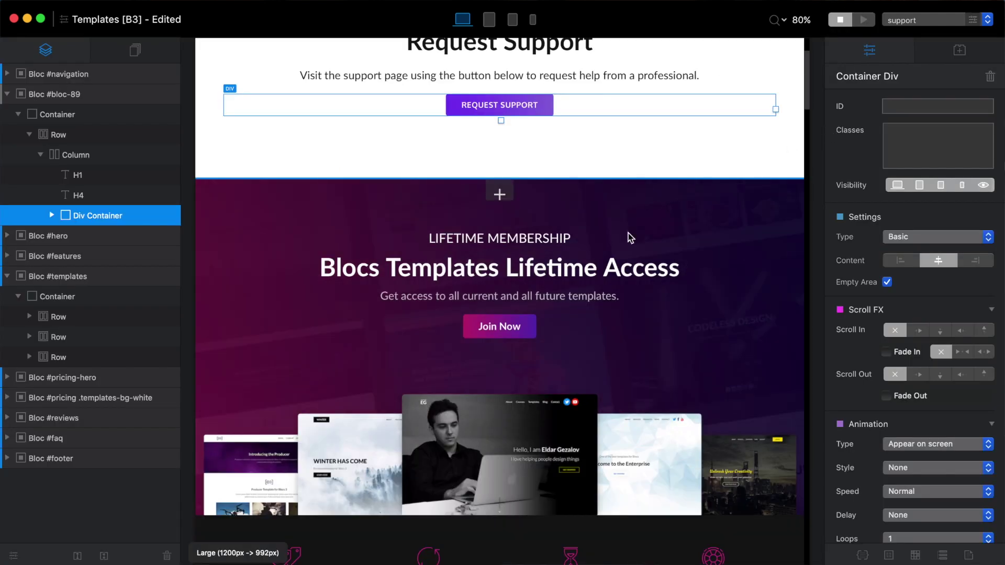
key(super+Tab)
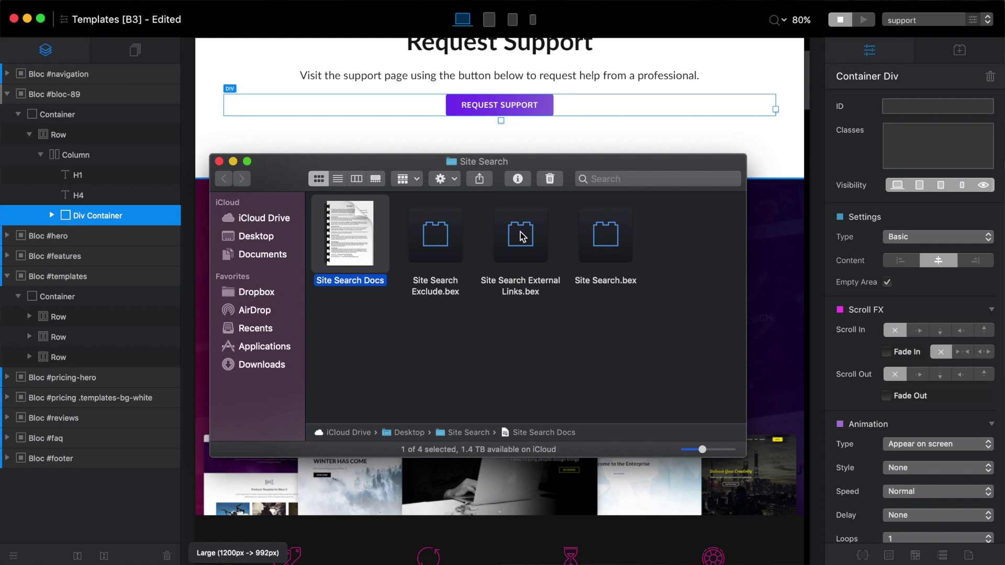
key(super+o)
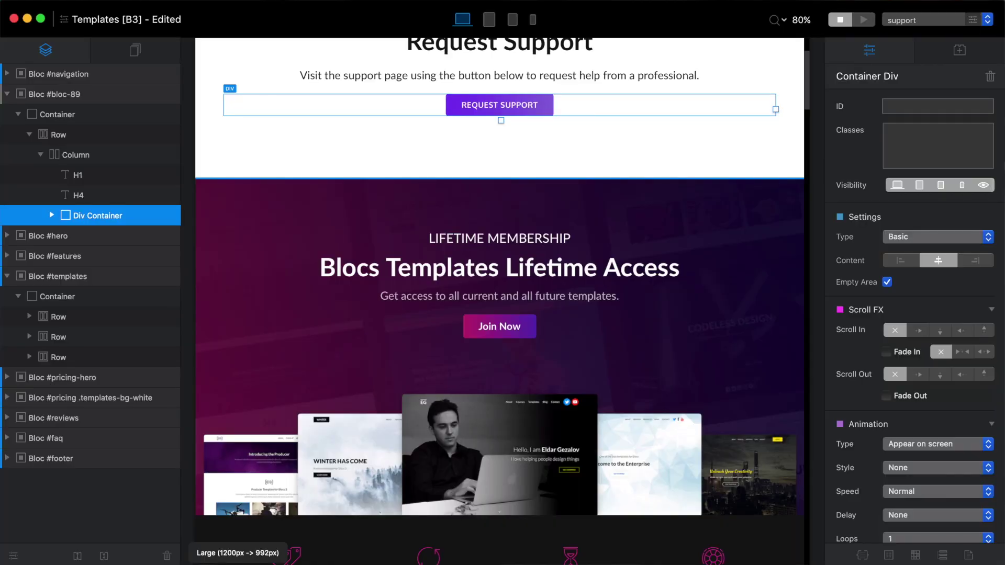
scroll(537, 260, up, 3)
- On the home page, insert a Site Search External Links bric below the Find Your Template search
click(929, 19)
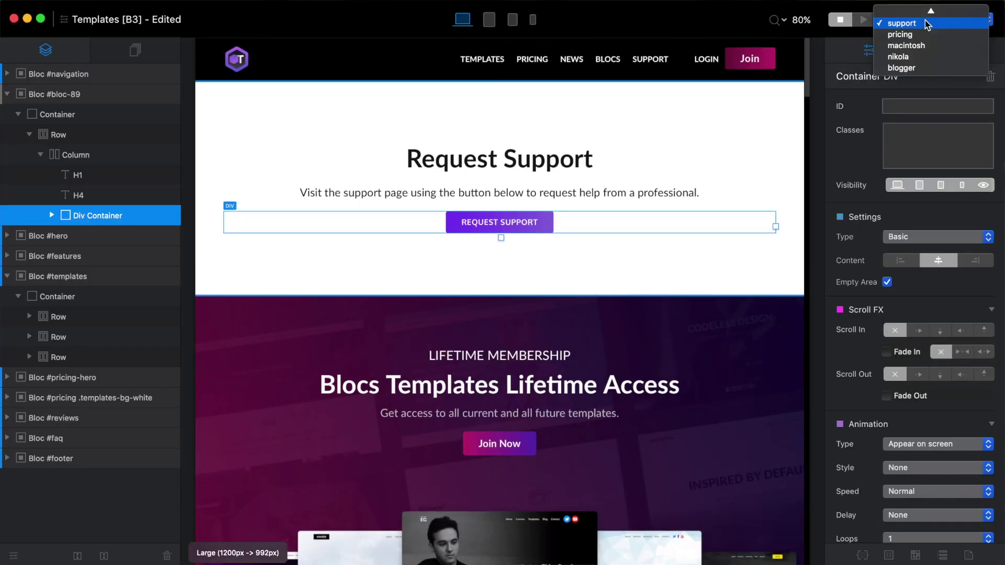
click(897, 12)
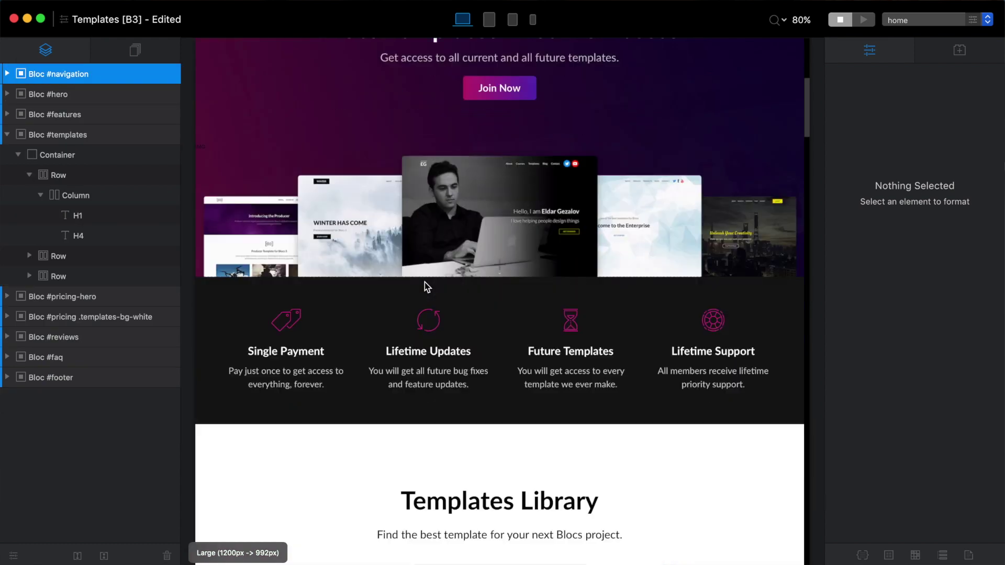
scroll(429, 283, down, 10)
click(591, 183)
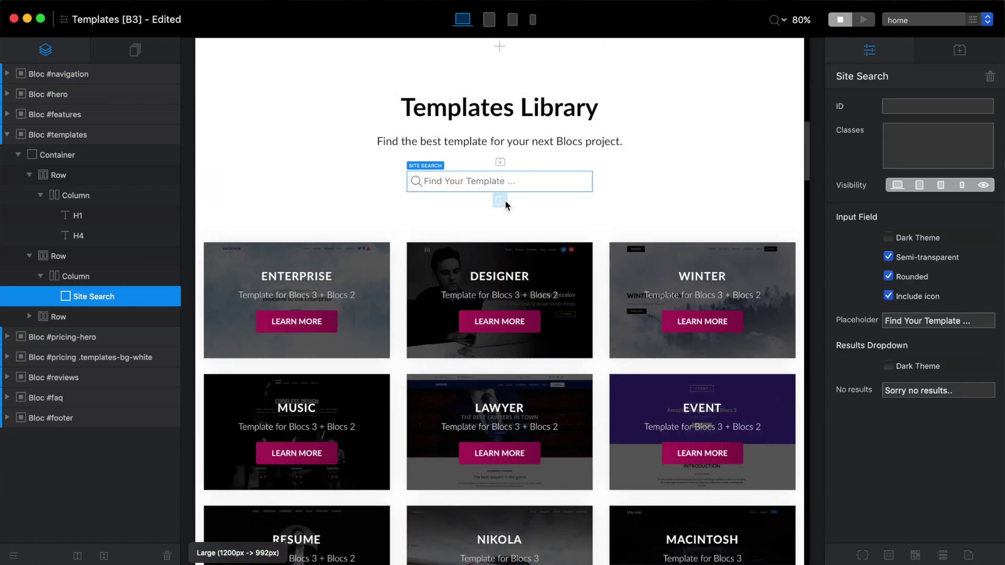
click(504, 202)
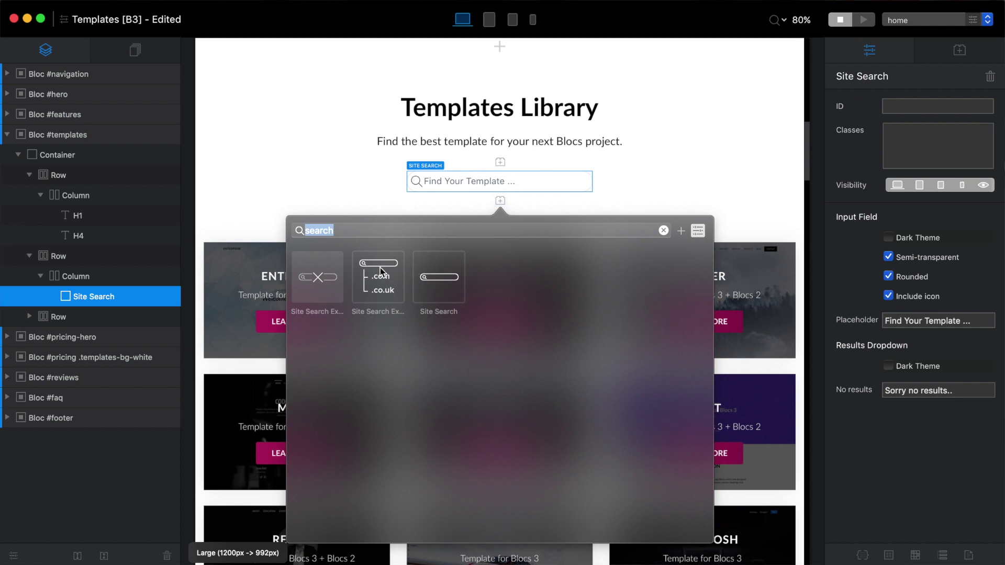
click(378, 269)
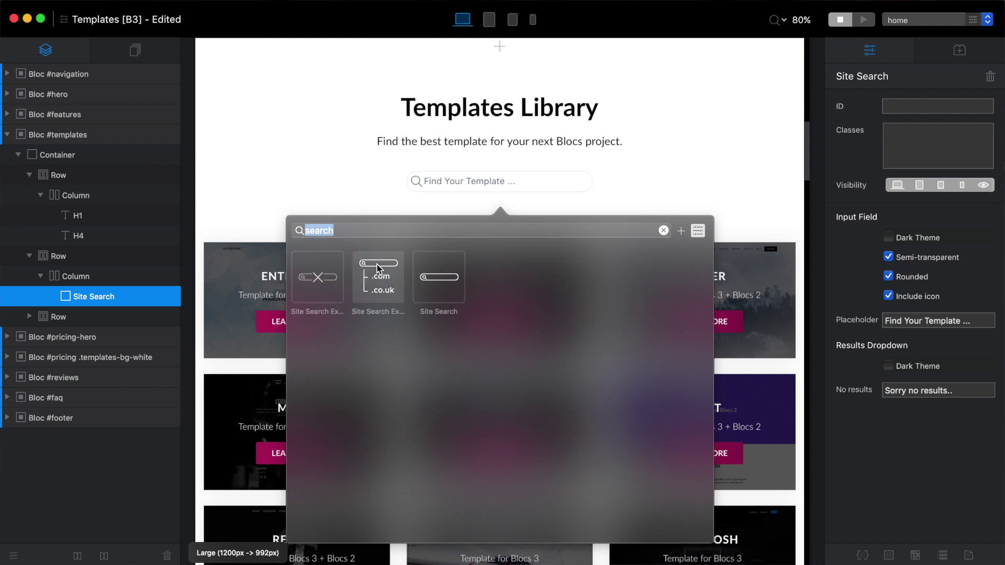
click(564, 210)
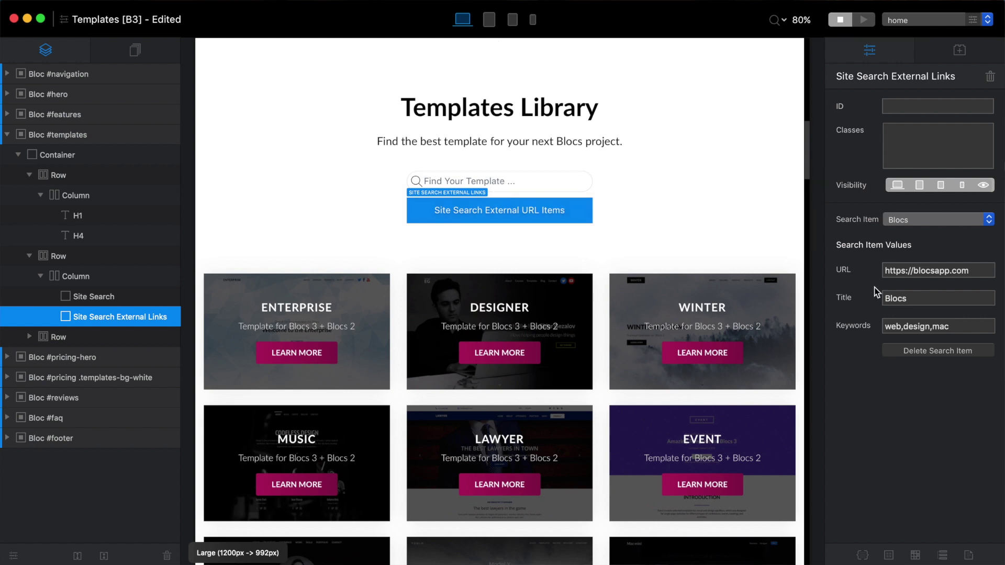
- Add a new external search item to the Site Search External Links bric
click(906, 296)
click(905, 218)
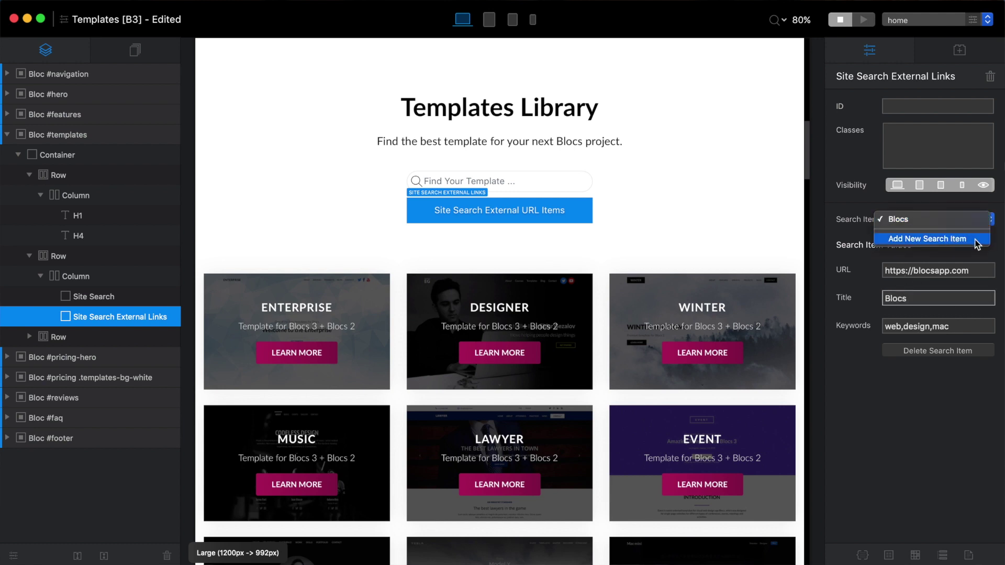
click(964, 240)
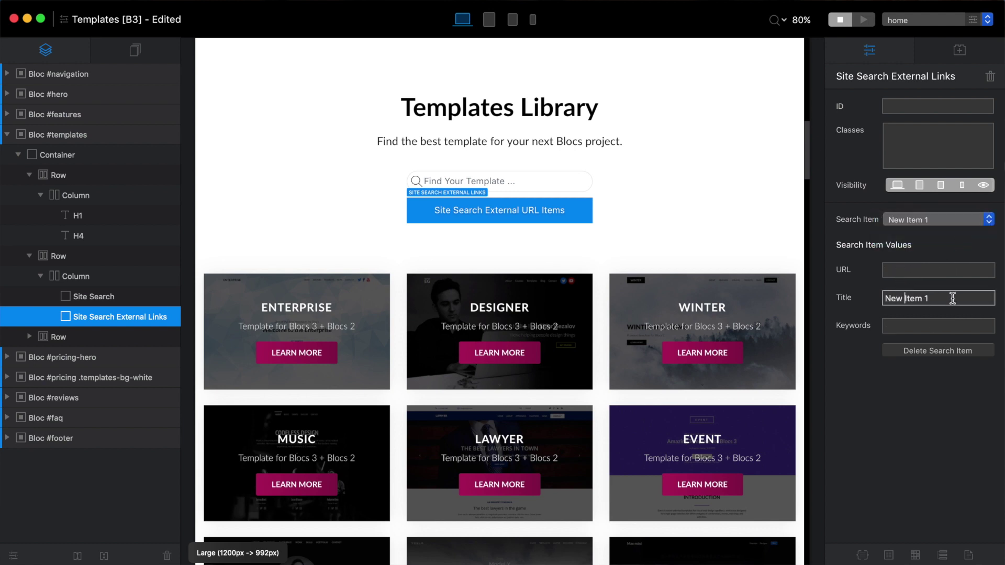
- Retitle the new item 'Blocs' and start entering its URL with 'https'
drag(953, 298, 840, 292)
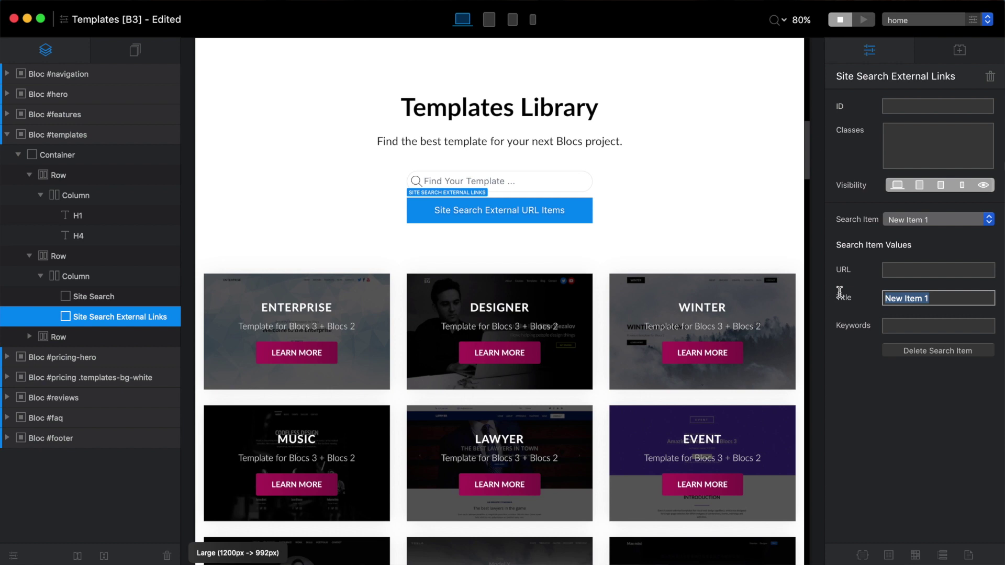
text(b)
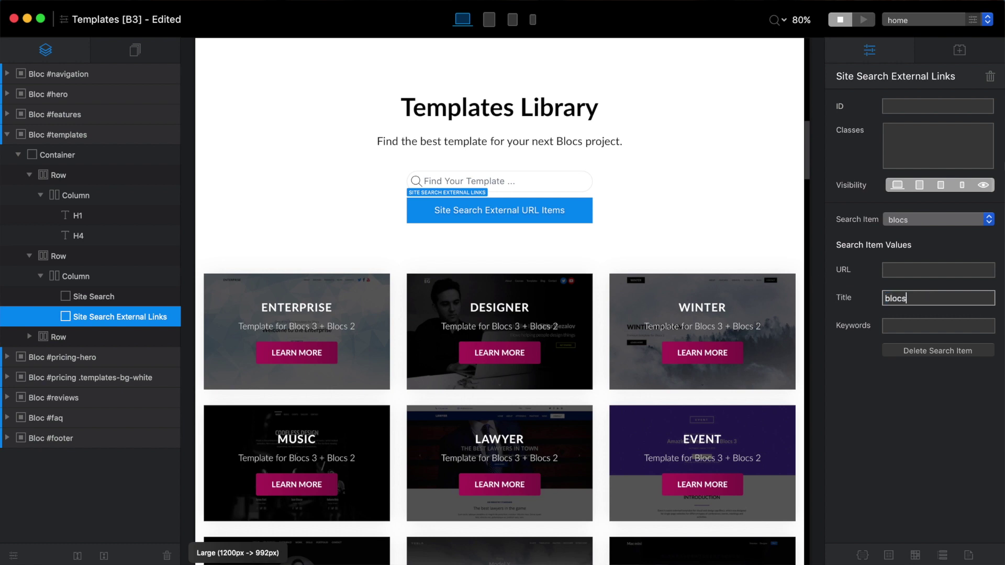
text(locs)
key(super+a)
text(Blocs)
click(888, 270)
text(htt)
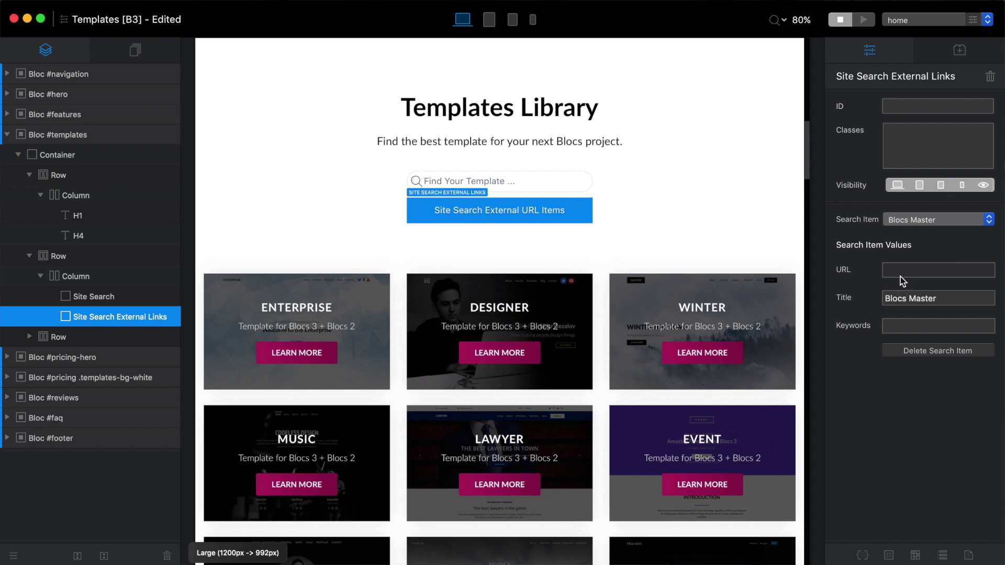
text(ps://www.blocsmaster...)
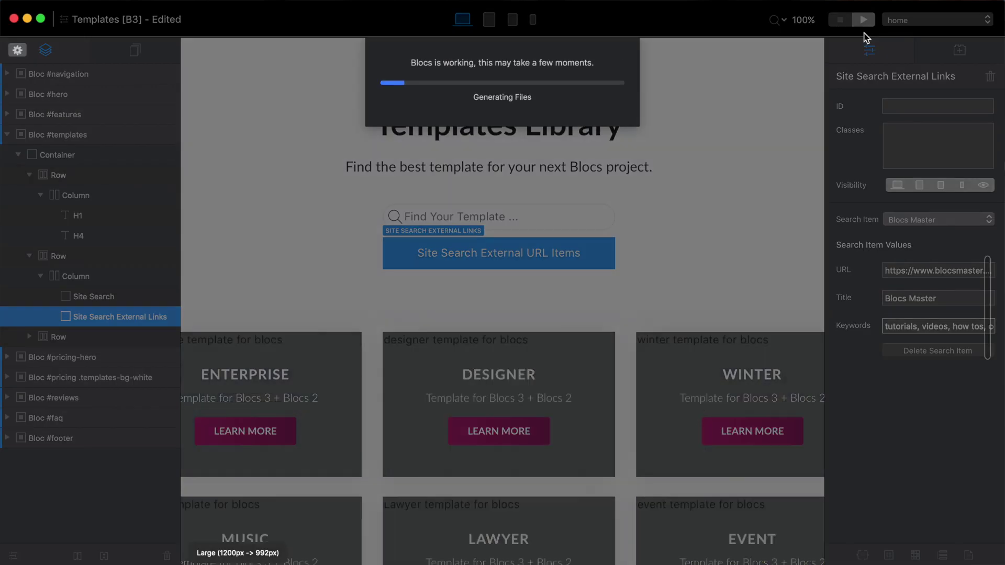
- Search 'tuto' in the preview's Find Your Template box to check it suggests Blocs Master
scroll(708, 284, down, 5)
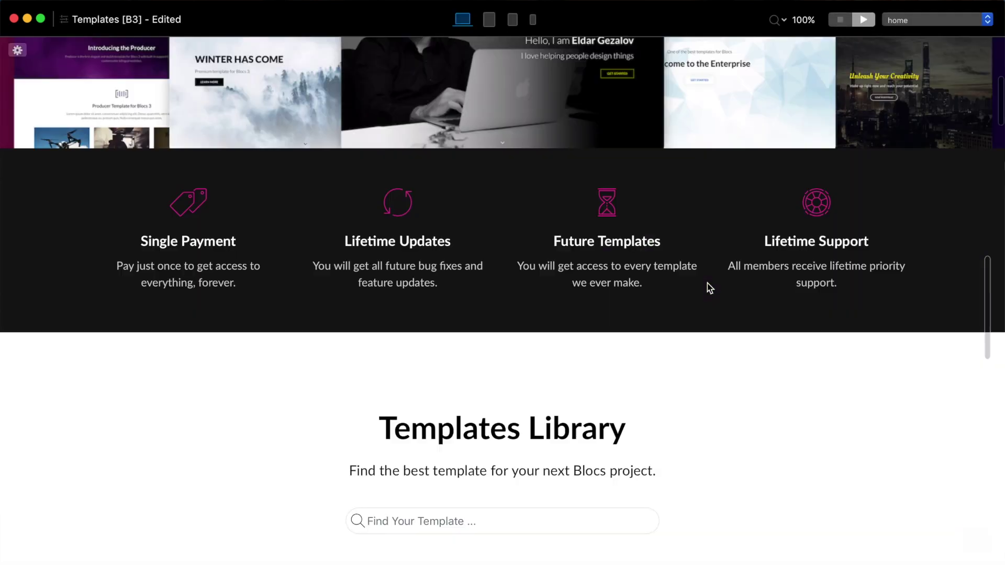
scroll(711, 289, down, 3)
click(486, 354)
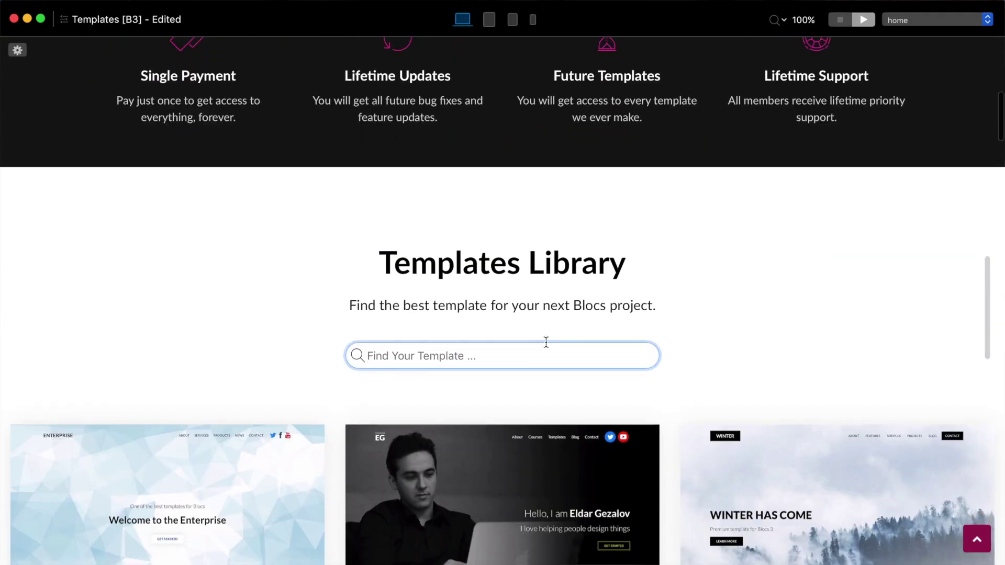
text(tuto)
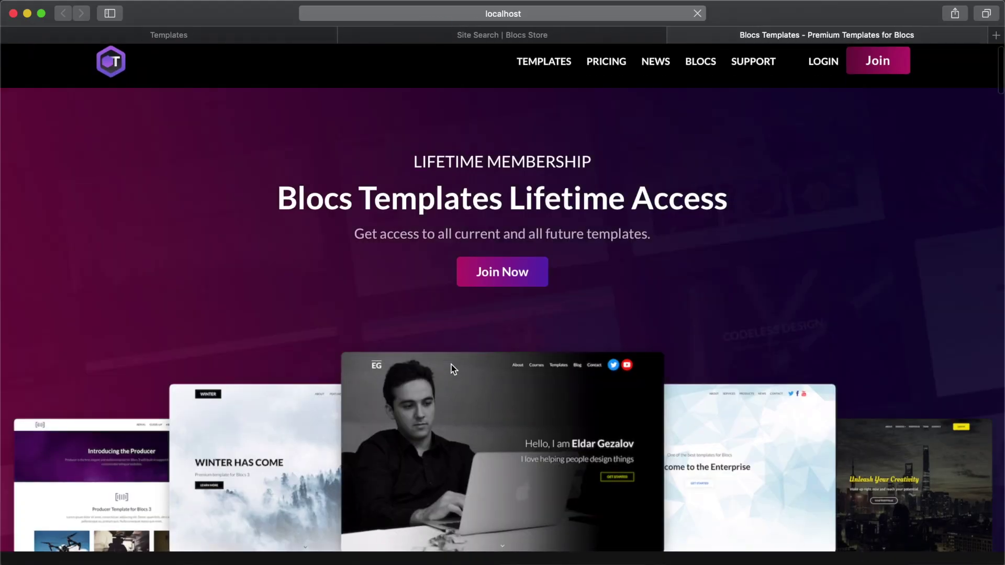
- Type 'cour' into Find Your Template on the localhost site to bring up the Blocs Master suggestion
scroll(453, 369, down, 10)
click(426, 428)
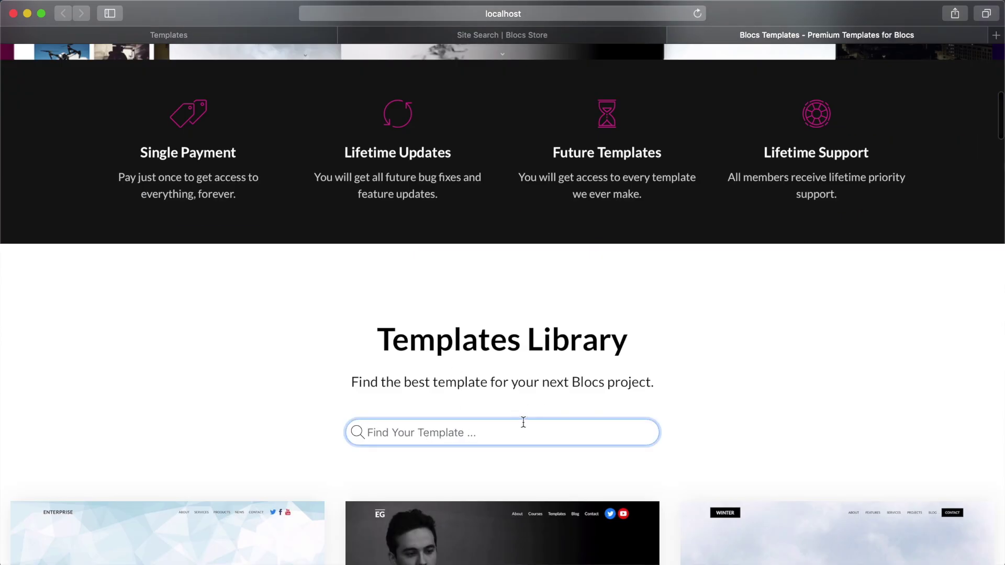
text(cour)
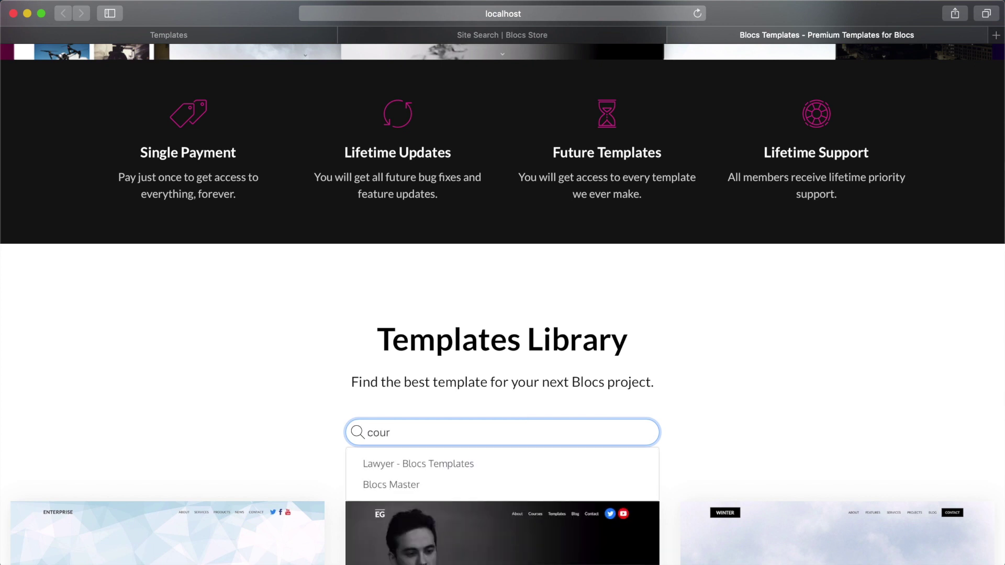